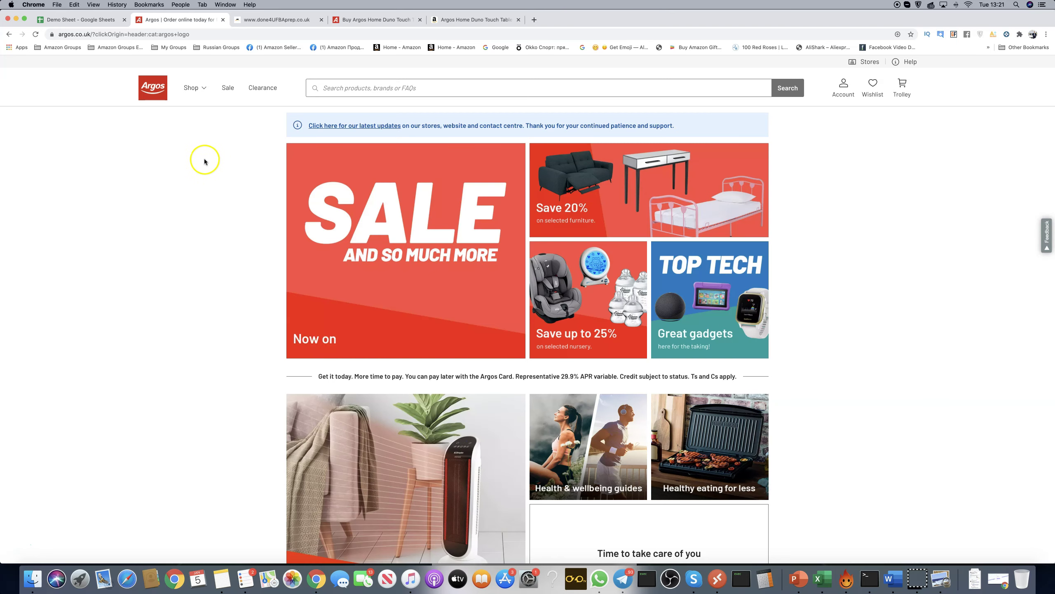
Step: Open Argos's '2 for £15' toy promotion listing from the Shop > Toys menu
click(192, 87)
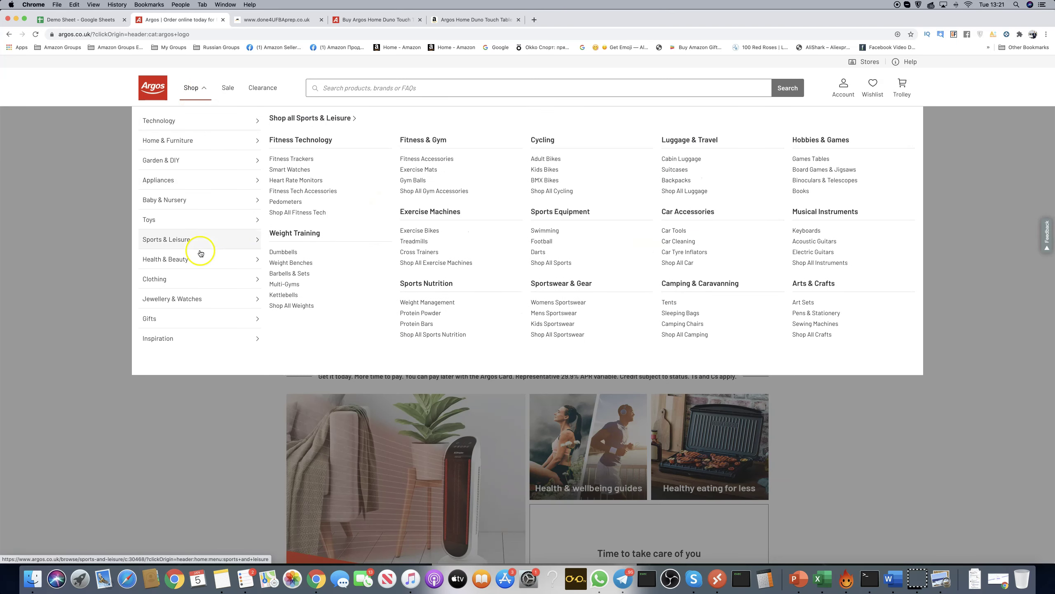
mouse_move(198, 219)
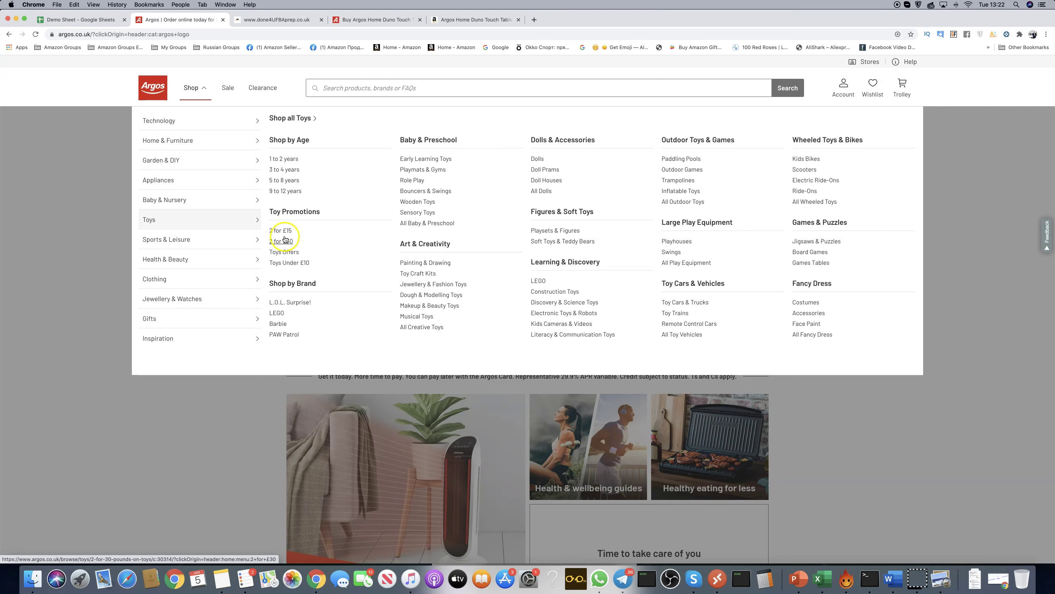
click(281, 231)
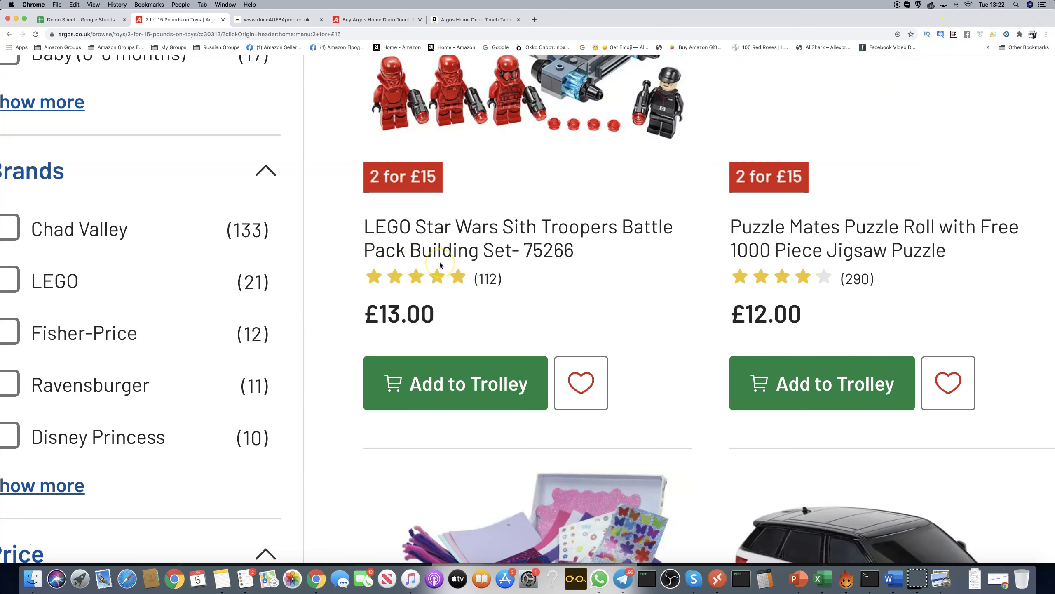
Step: Reset the zoom and open the eight promoted toys, from LEGO Star Wars to Hot Wheels, in tabs
key(super+0)
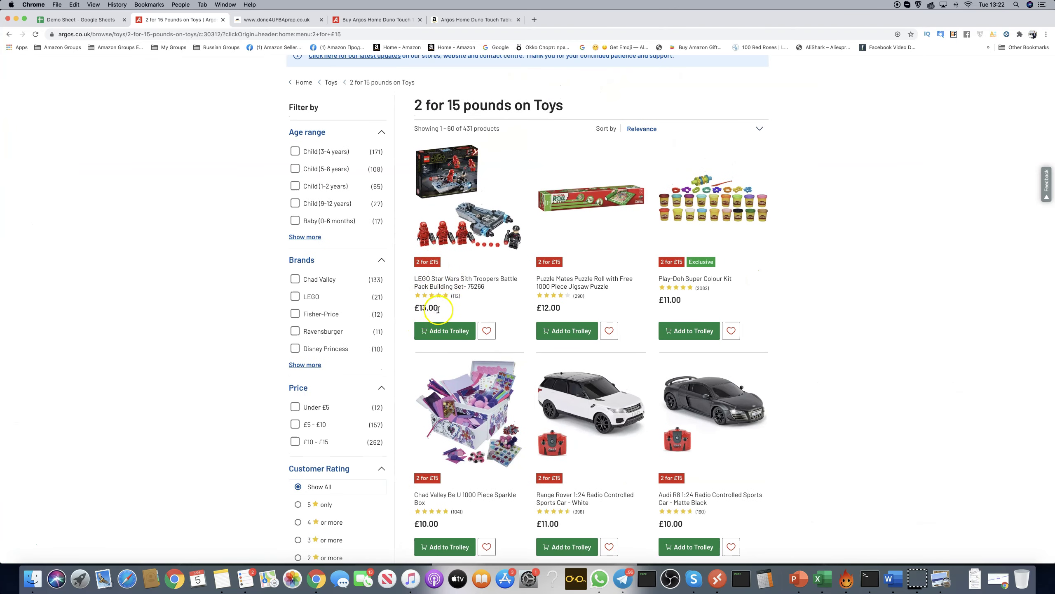
scroll(472, 285, up, 1)
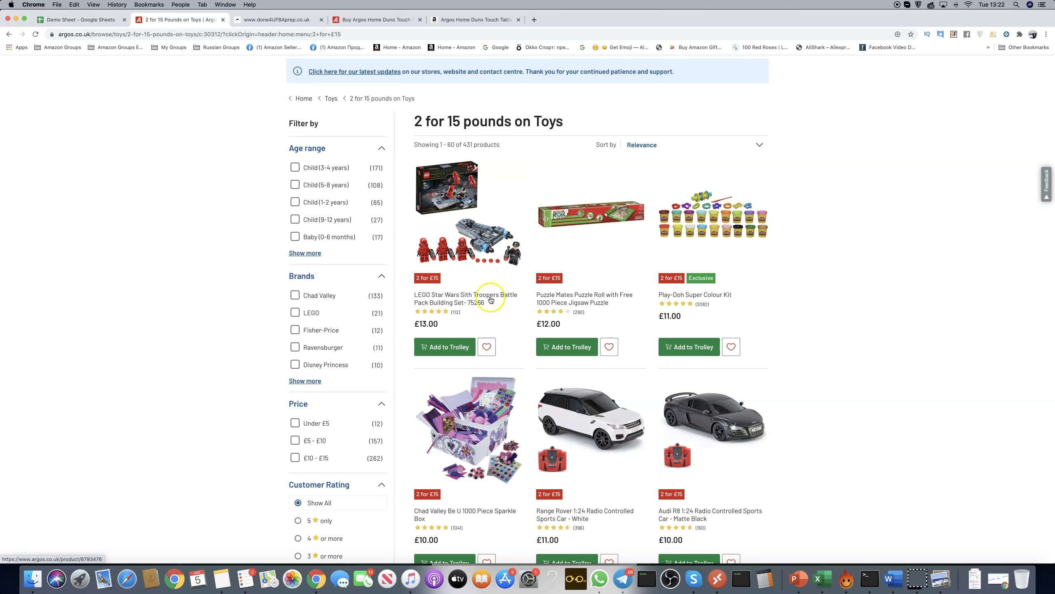
super+click(441, 299)
super+click(565, 298)
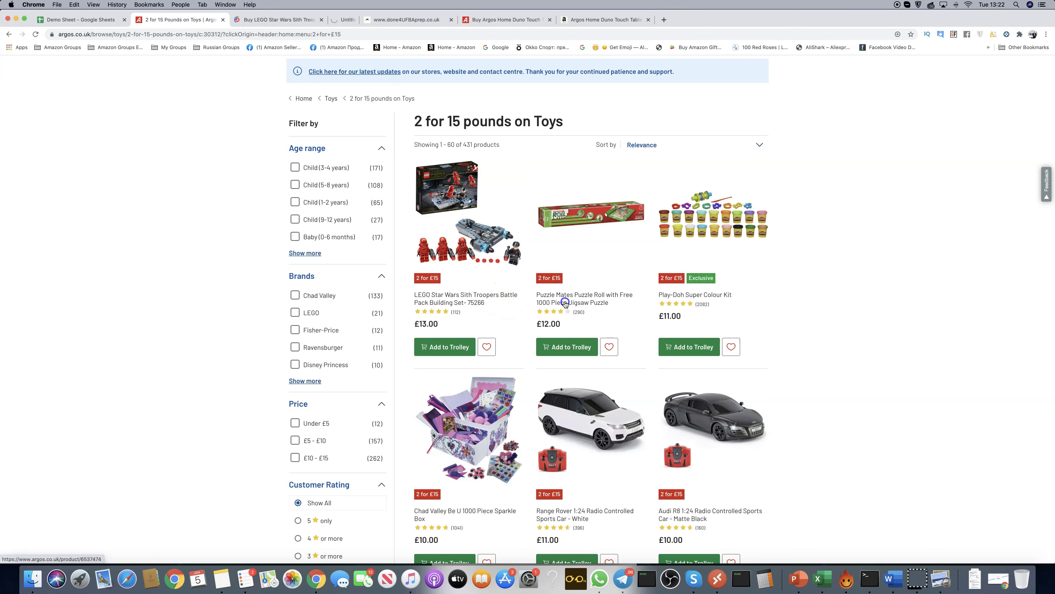
super+click(676, 294)
scroll(577, 347, down, 3)
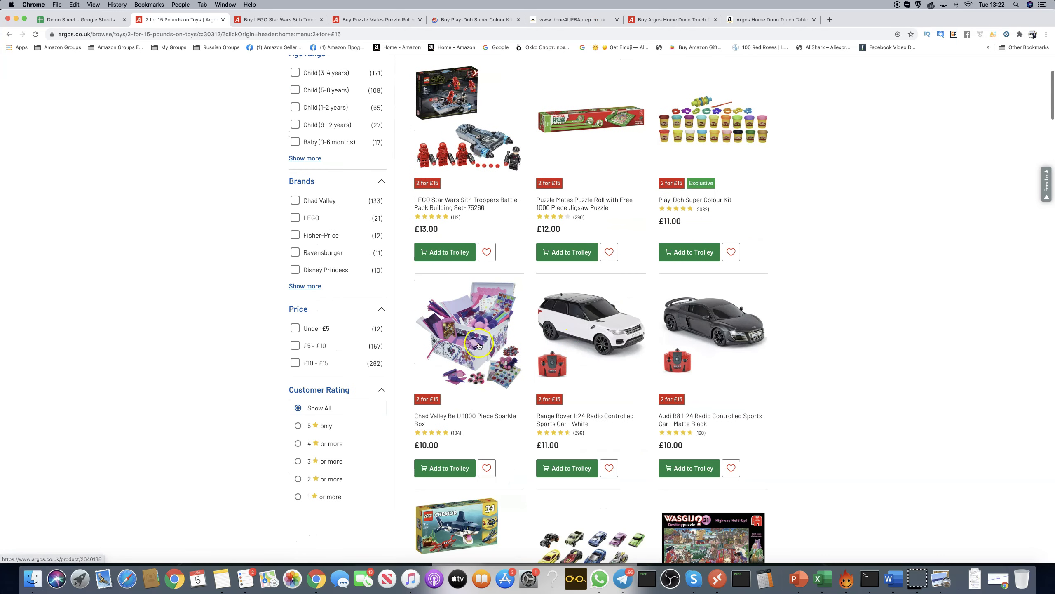
super+click(479, 346)
super+click(593, 339)
super+click(693, 336)
scroll(693, 336, down, 5)
super+click(454, 268)
super+click(586, 288)
scroll(454, 272, up, 5)
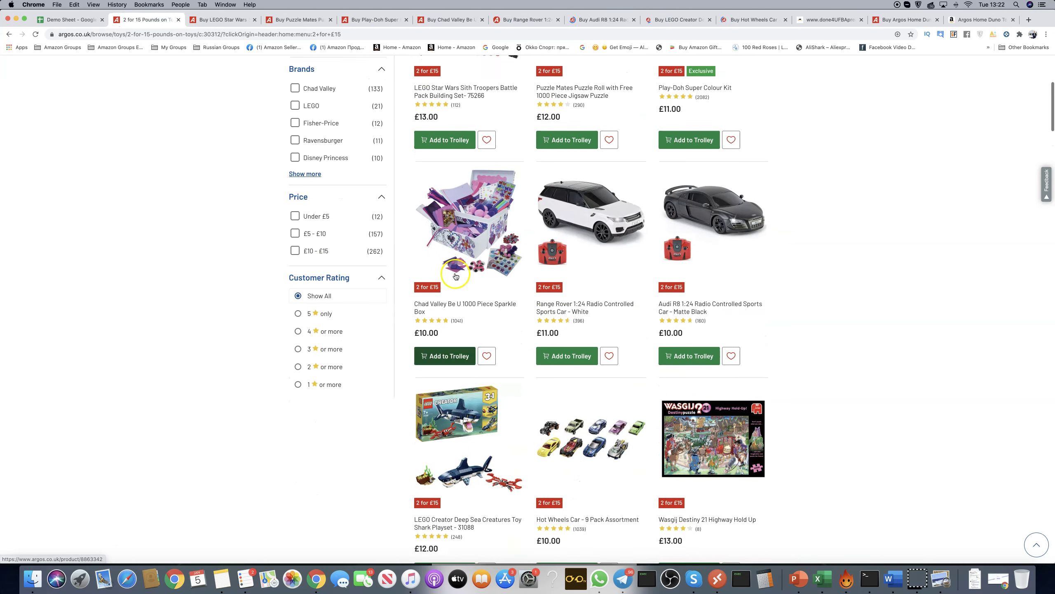
scroll(499, 213, up, 8)
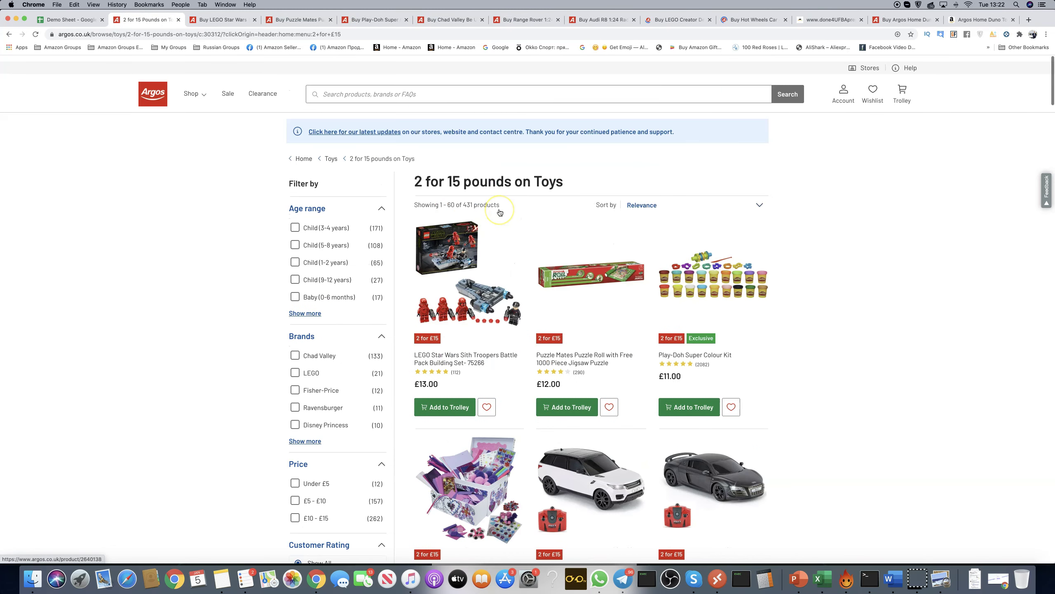
Step: Copy the LEGO Star Wars Sith Troopers product title from its Argos page
click(220, 20)
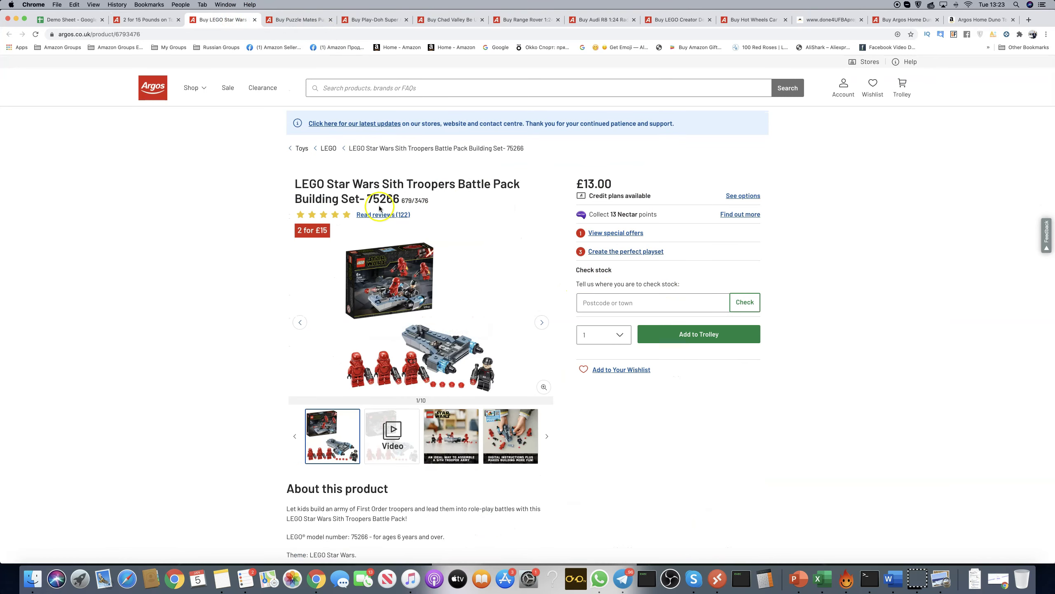
drag(400, 202, 296, 184)
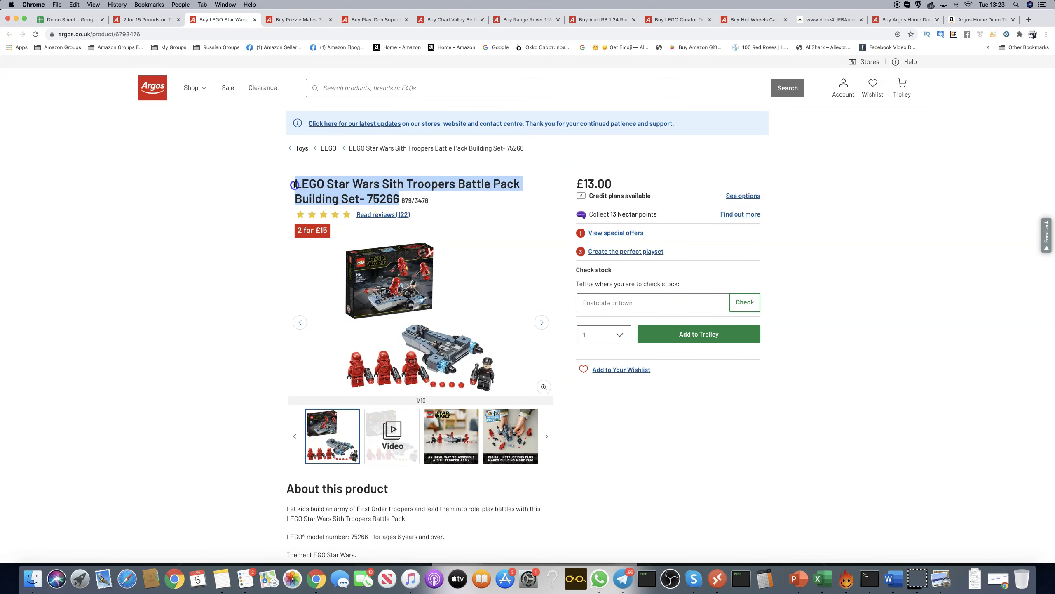
key(super+c)
click(969, 19)
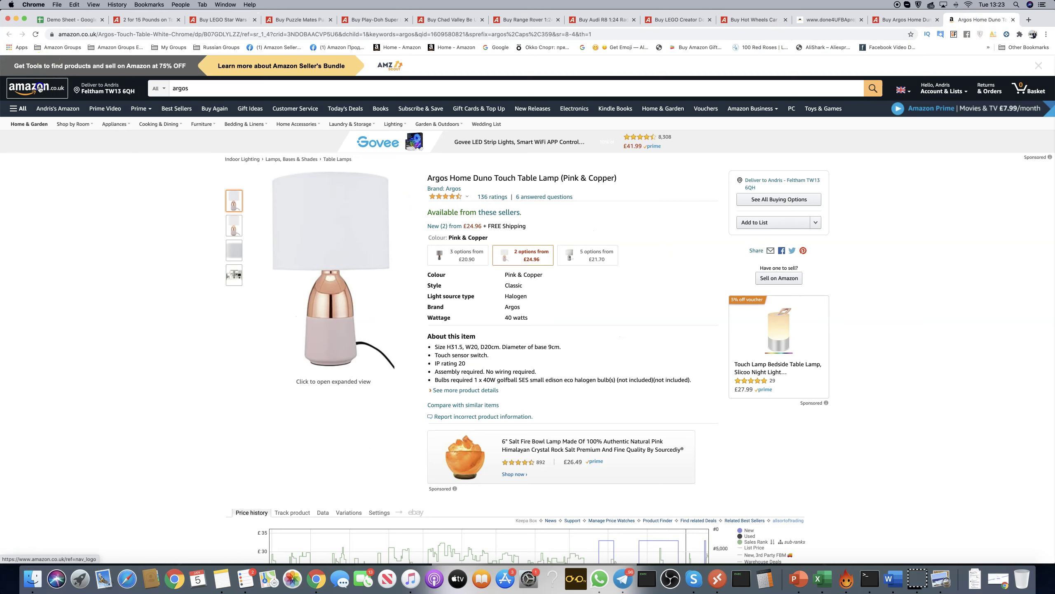
Step: Search Amazon's homepage for the copied 'LEGO Star Wars Sith Troopers Battle Pack 75266' title
click(895, 20)
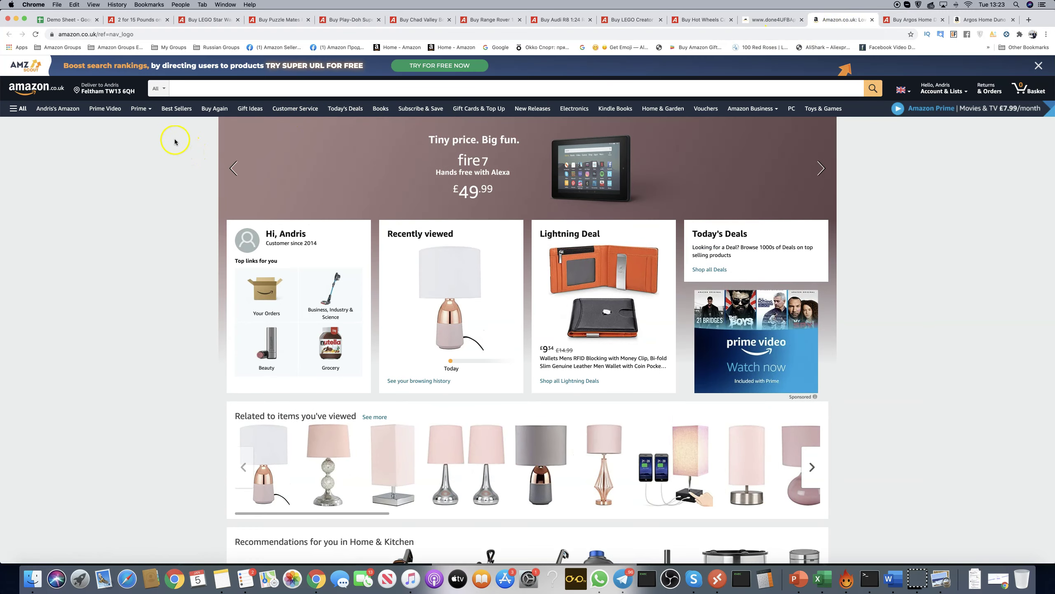
click(193, 88)
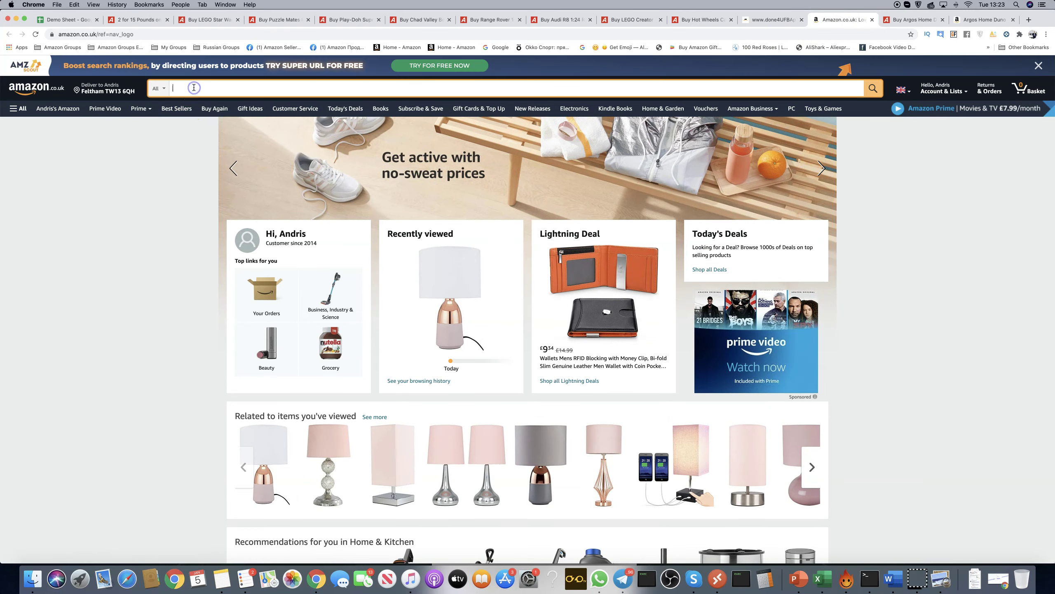
text(LEGO Star Wars Sith Troopers Battle Pack Building Set- 75266)
key(Return)
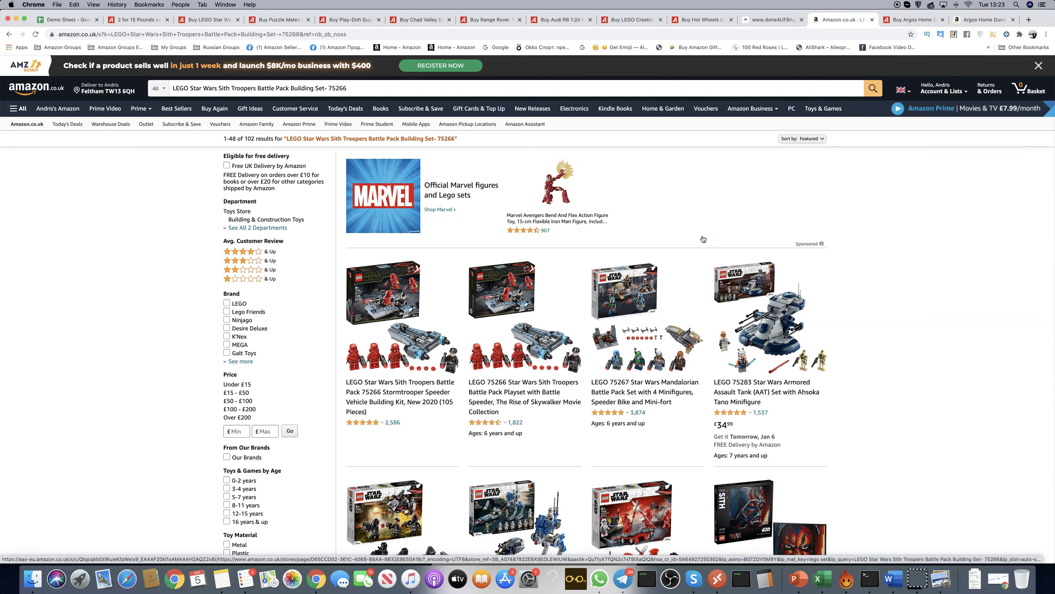
scroll(830, 202, down, 3)
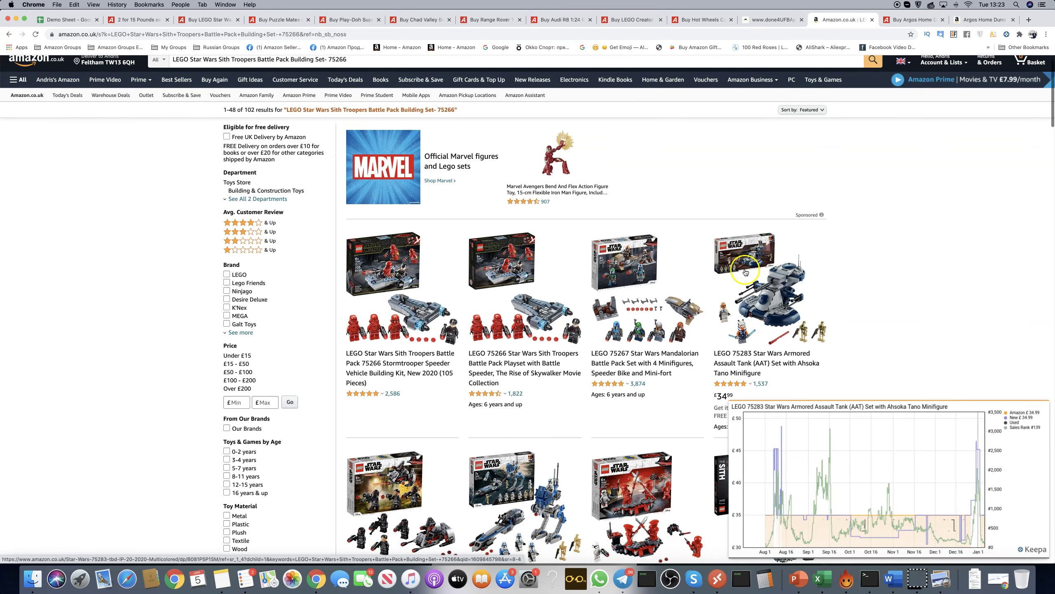
scroll(830, 202, up, 3)
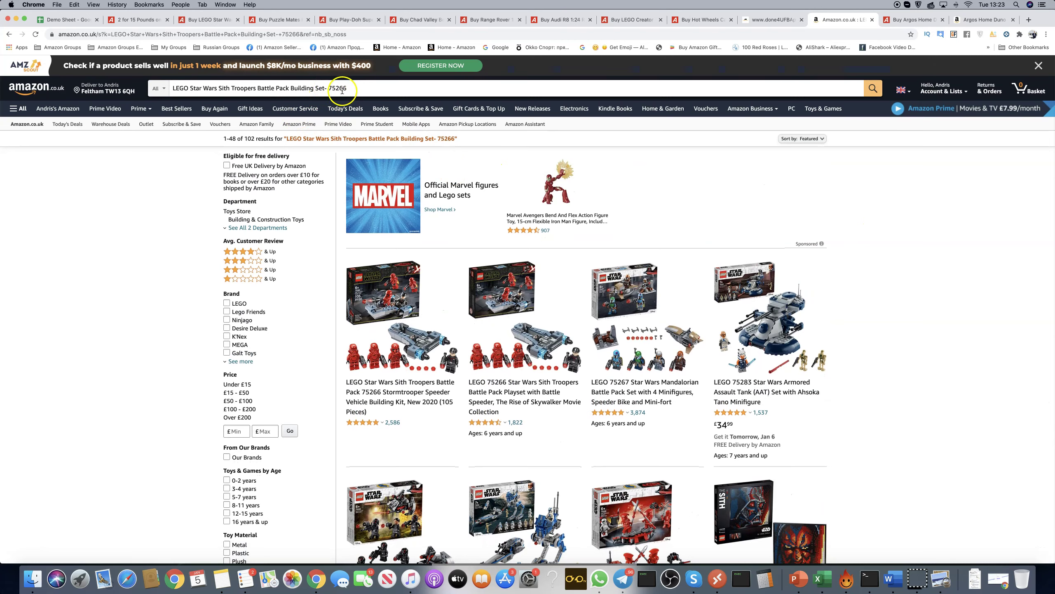
mouse_move(525, 290)
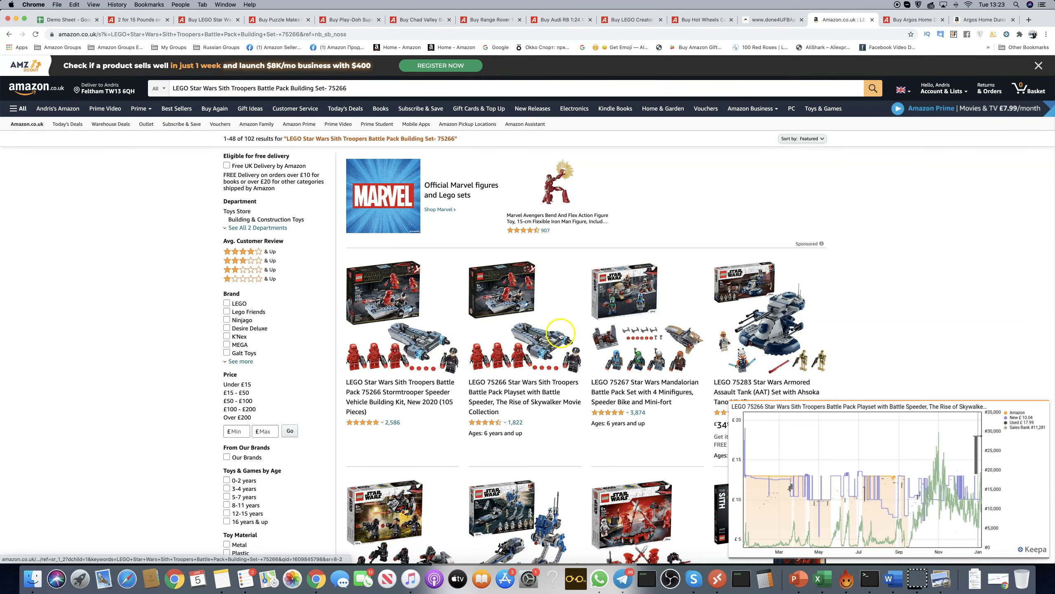
scroll(671, 234, down, 2)
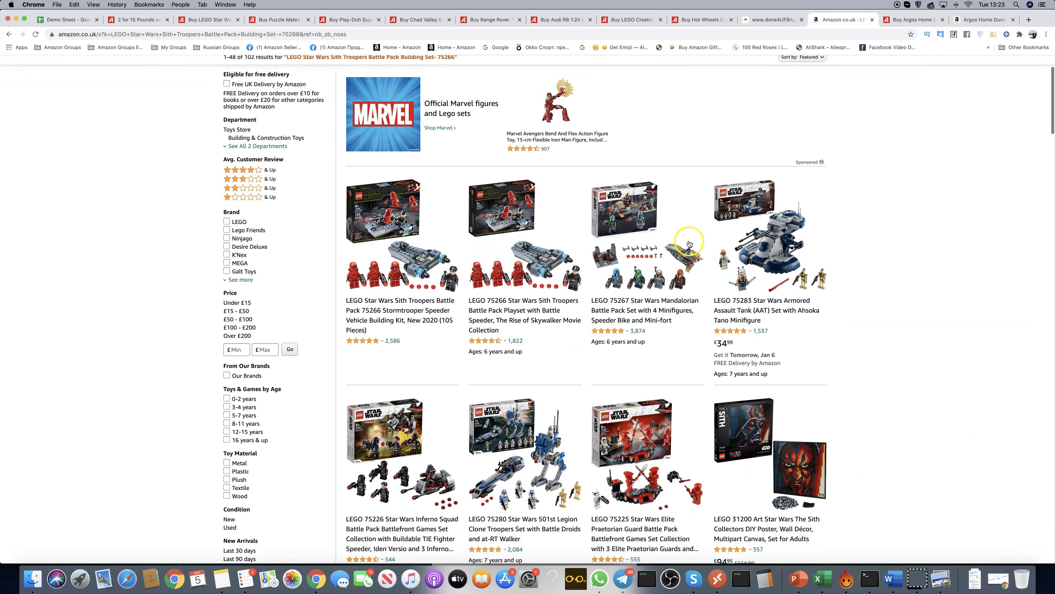
scroll(670, 234, down, 1)
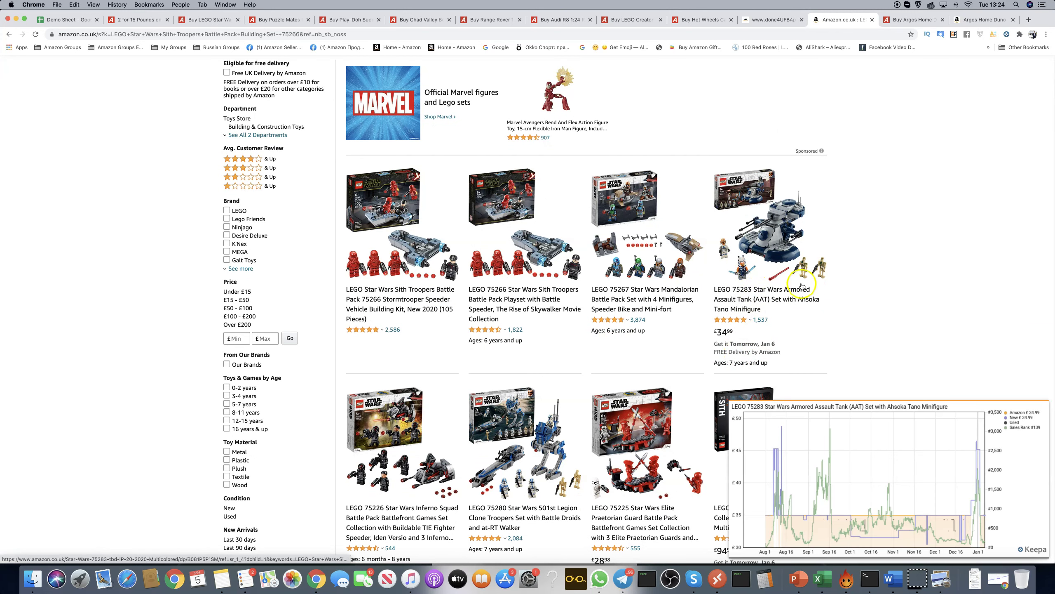
mouse_move(766, 309)
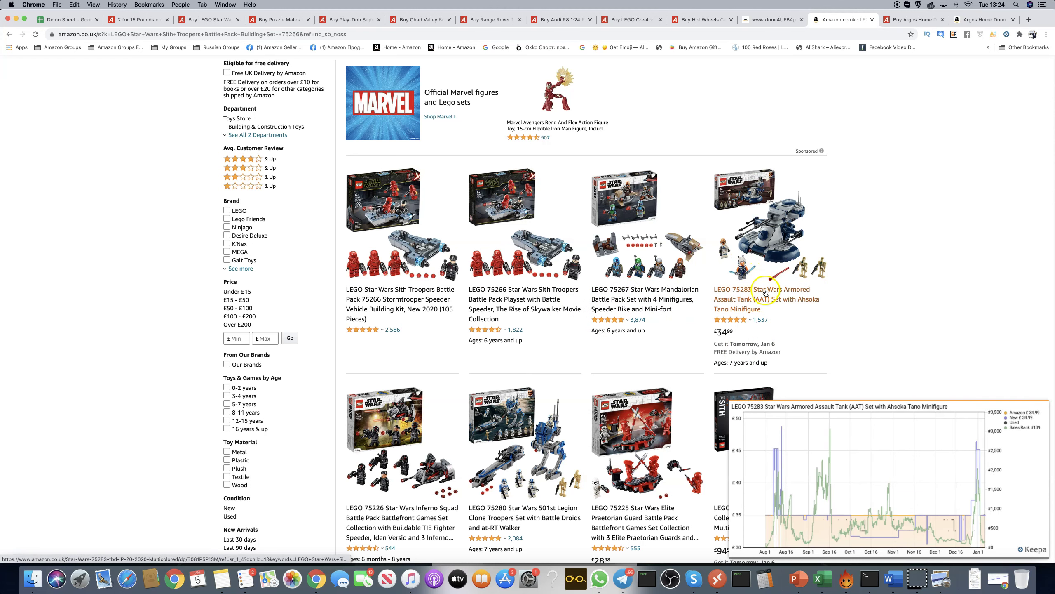
scroll(775, 307, down, 3)
scroll(849, 281, down, 3)
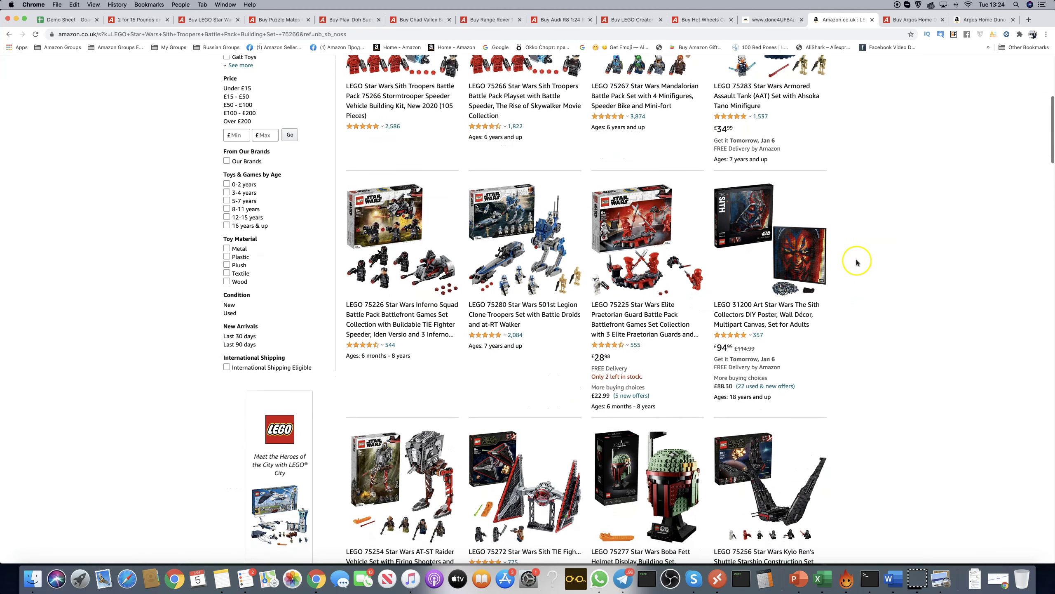
scroll(857, 262, up, 2)
scroll(856, 262, up, 3)
scroll(856, 259, up, 3)
scroll(856, 259, up, 2)
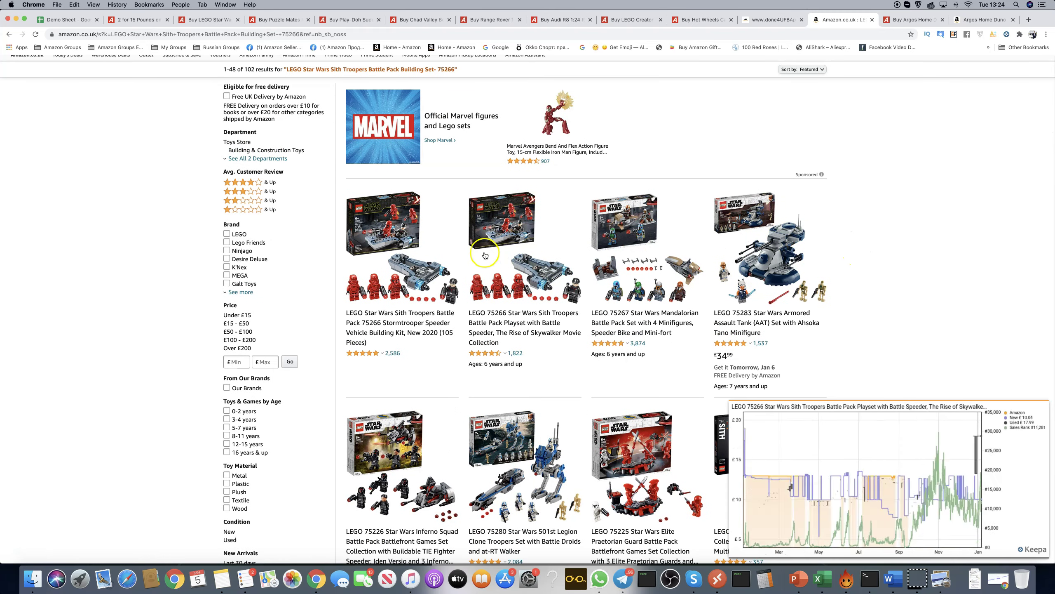
mouse_move(399, 323)
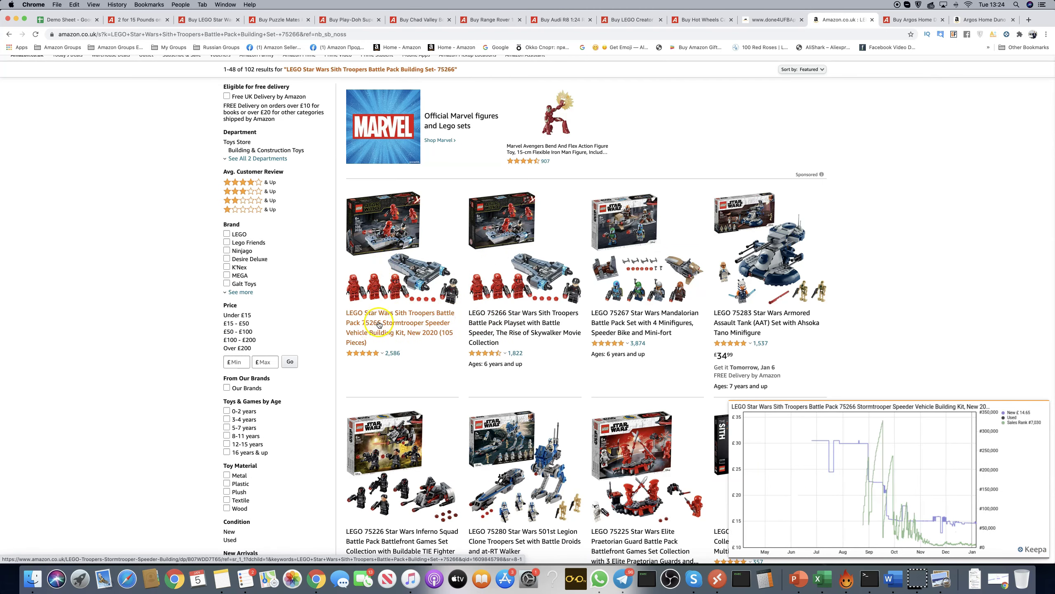
Step: Open Amazon's Sith Troopers 75266 listing and compare it with the £13 Argos page
super+click(399, 328)
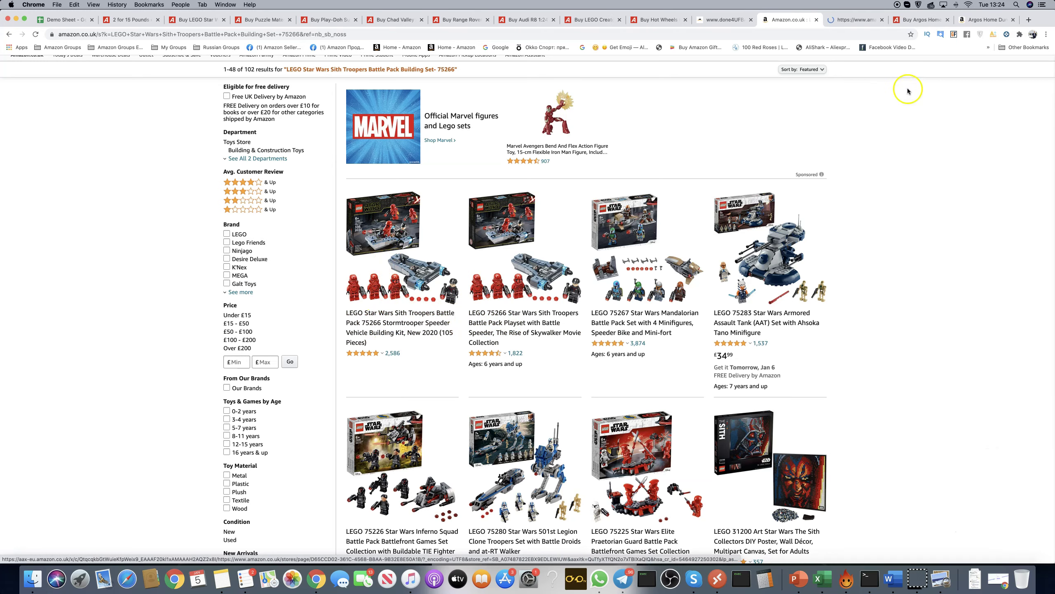
click(854, 19)
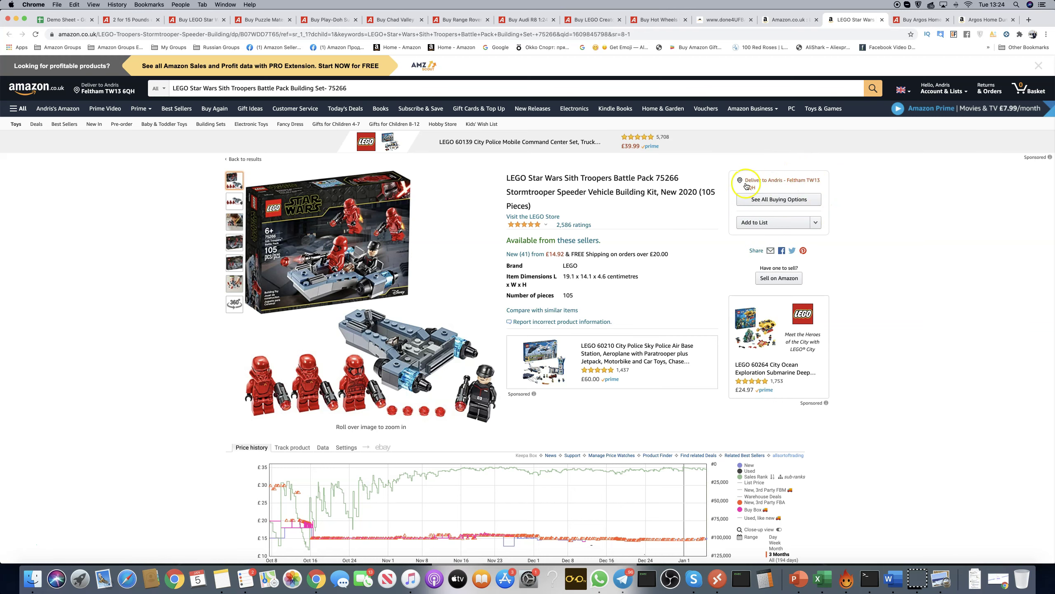
scroll(652, 232, down, 1)
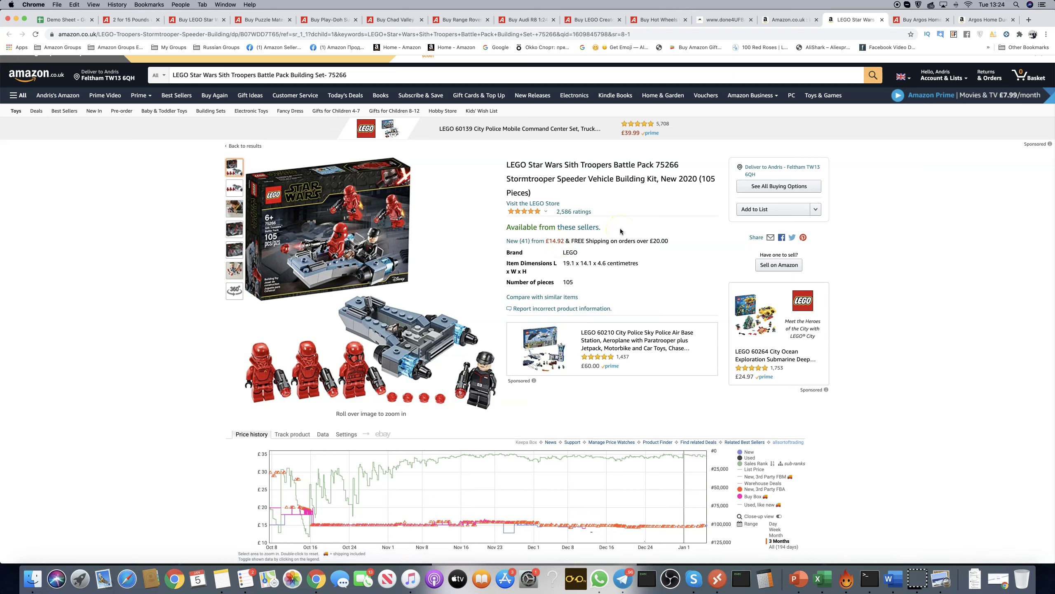
click(633, 219)
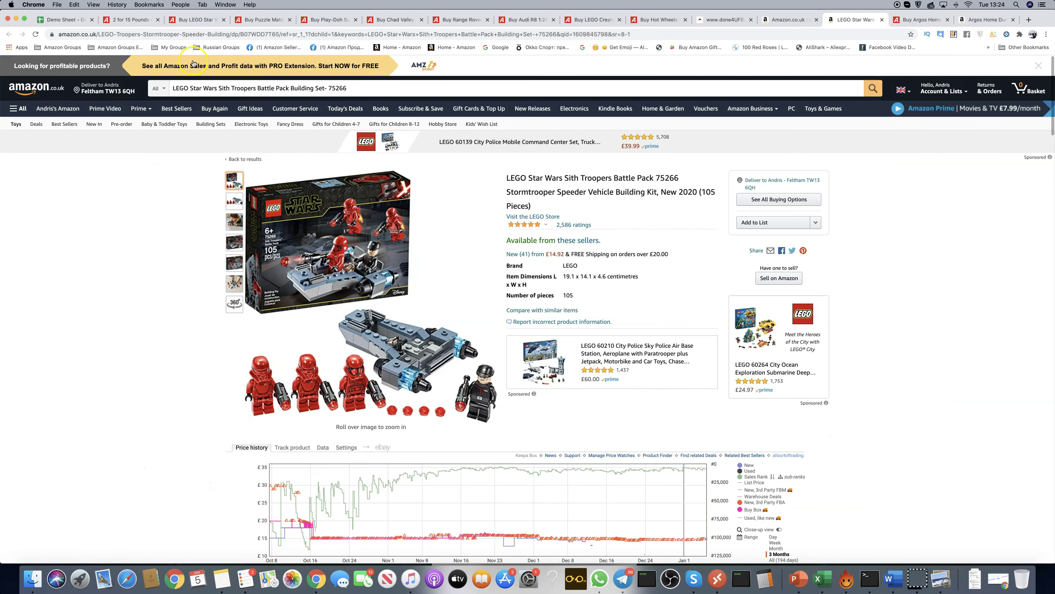
click(195, 20)
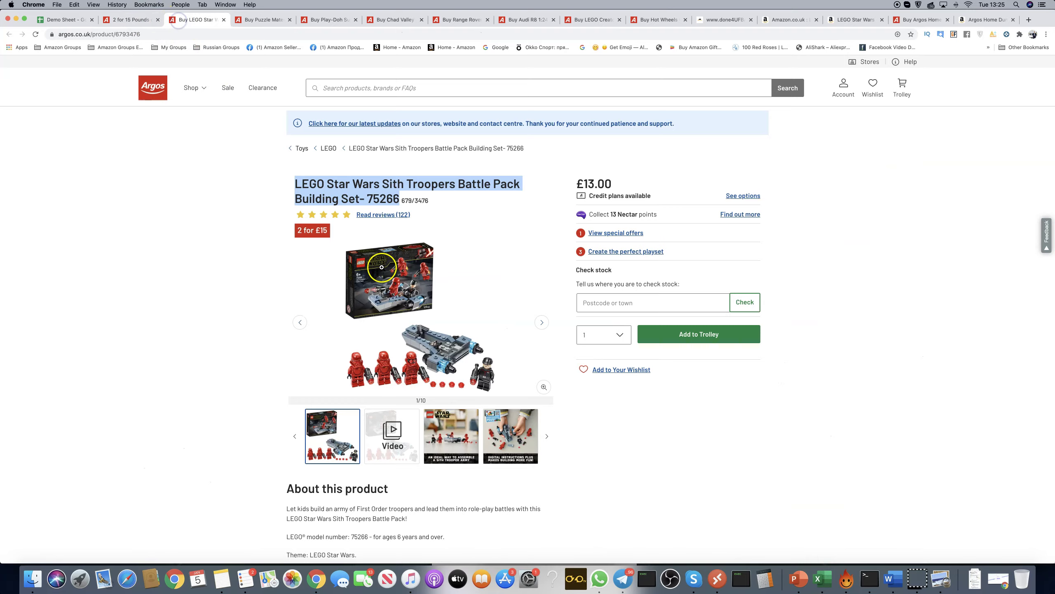
scroll(381, 266, up, 1)
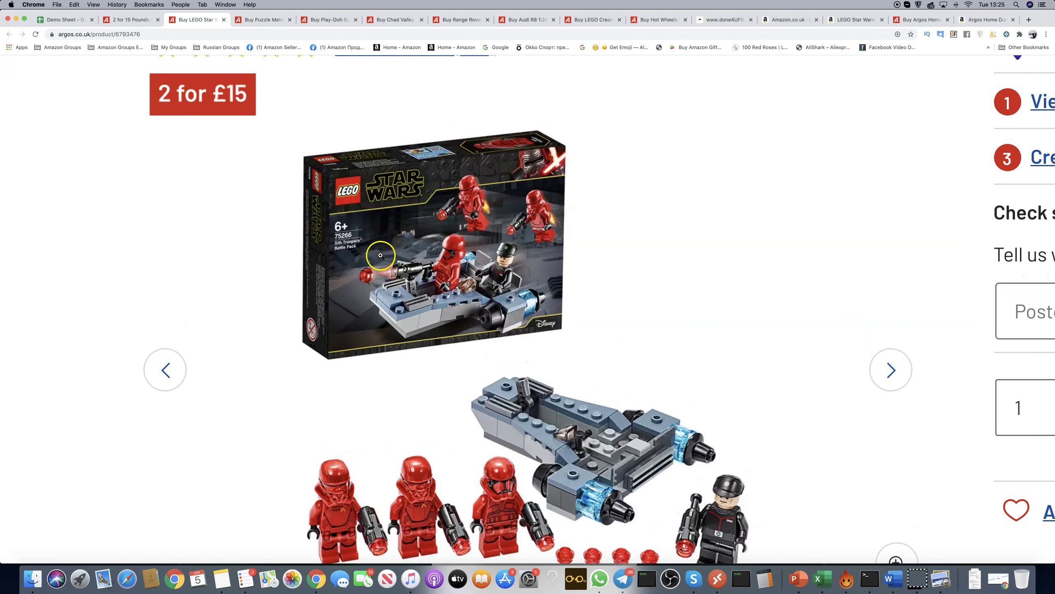
scroll(381, 266, up, 3)
key(super+0)
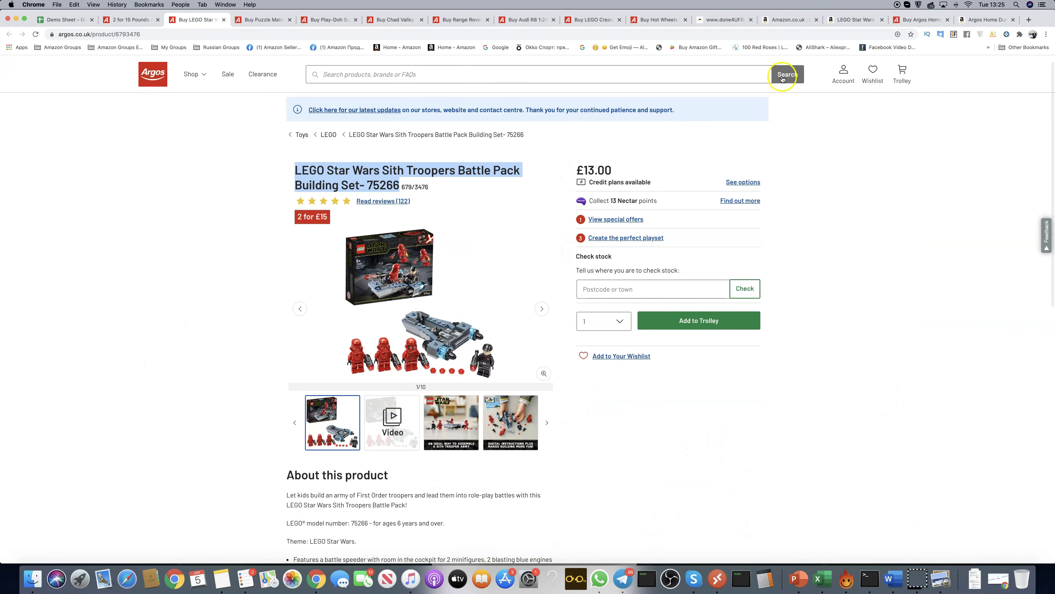
click(856, 20)
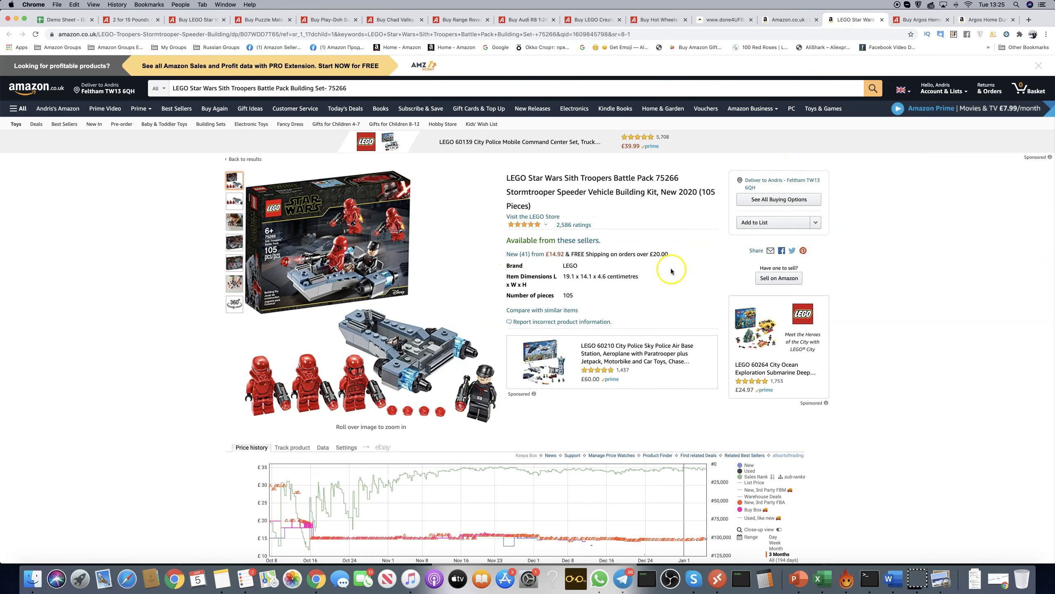
Step: Filter the Sith Troopers offers to Prime, review the 33 offers from £14.92, then close them
click(528, 254)
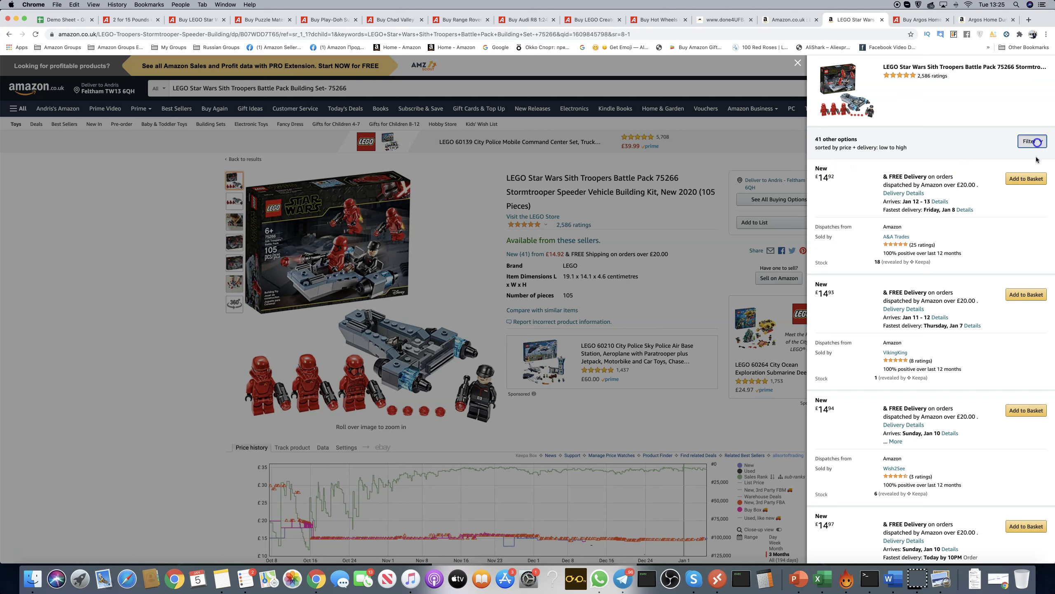
click(1032, 141)
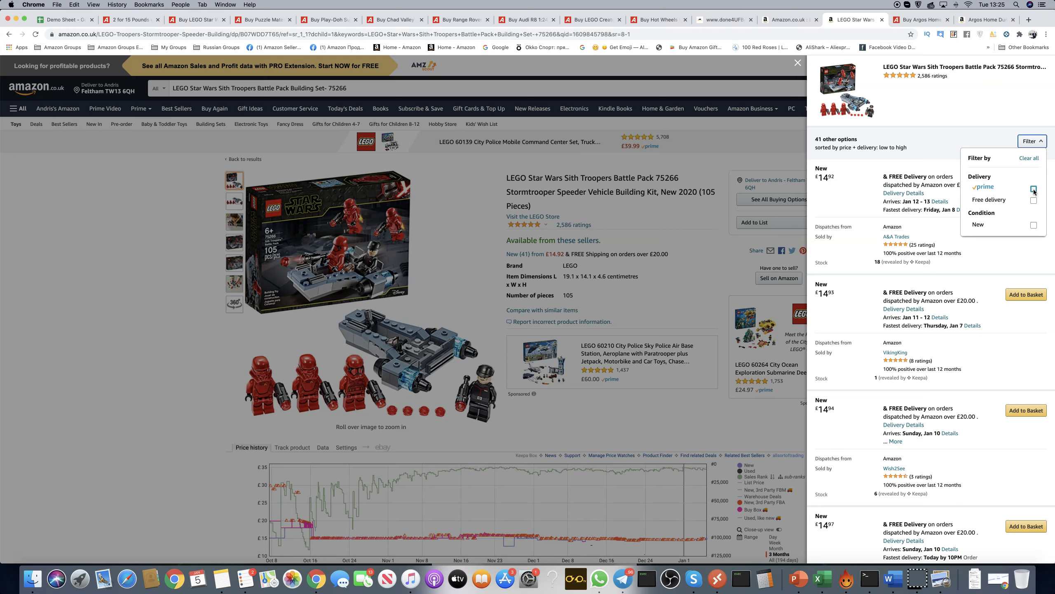
click(1034, 190)
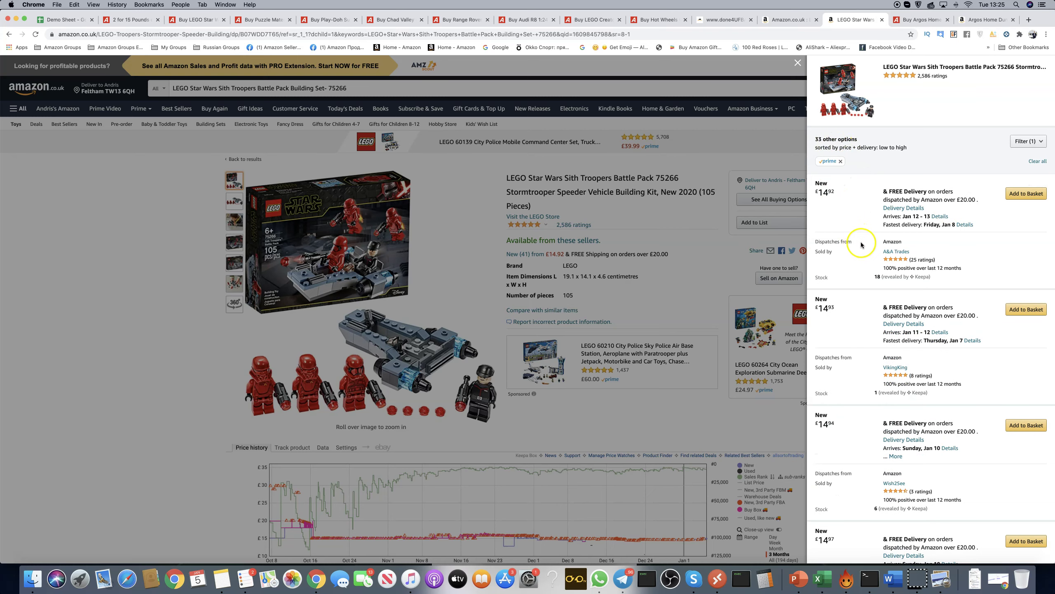
scroll(861, 244, down, 2)
scroll(860, 244, down, 2)
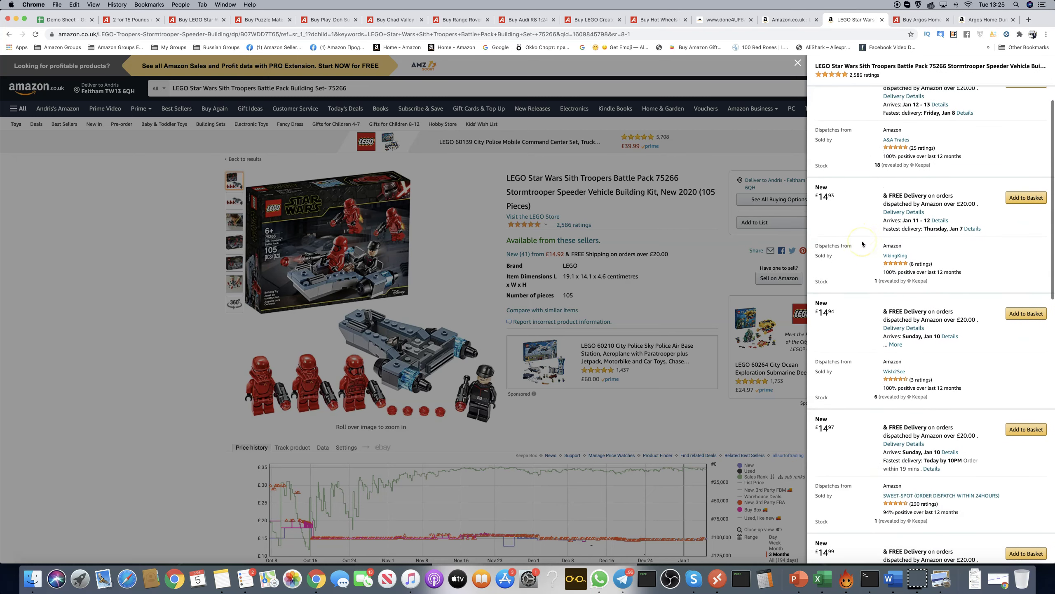
scroll(862, 244, up, 4)
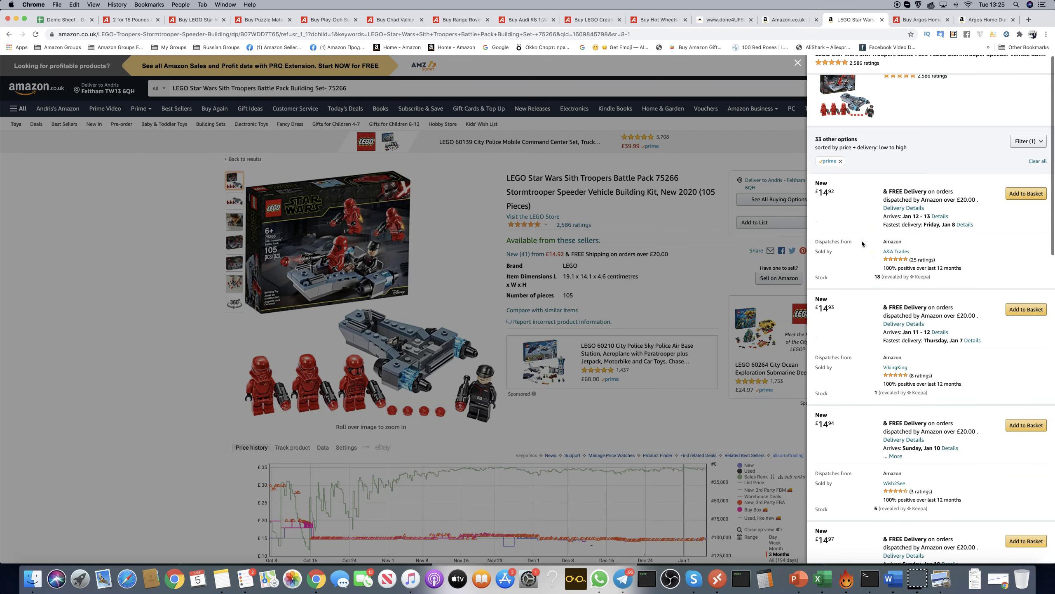
click(826, 192)
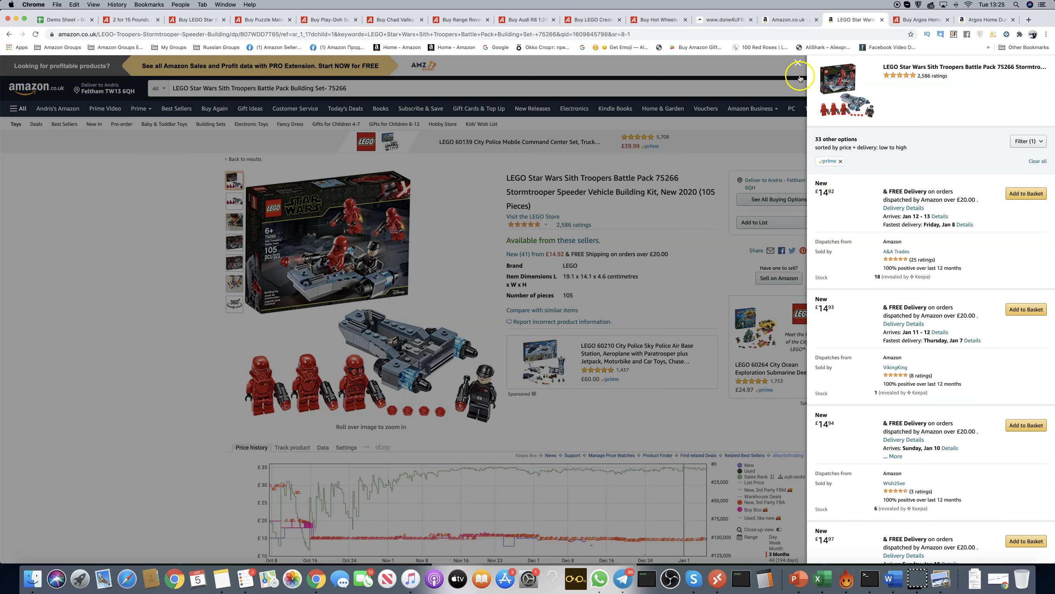
click(798, 66)
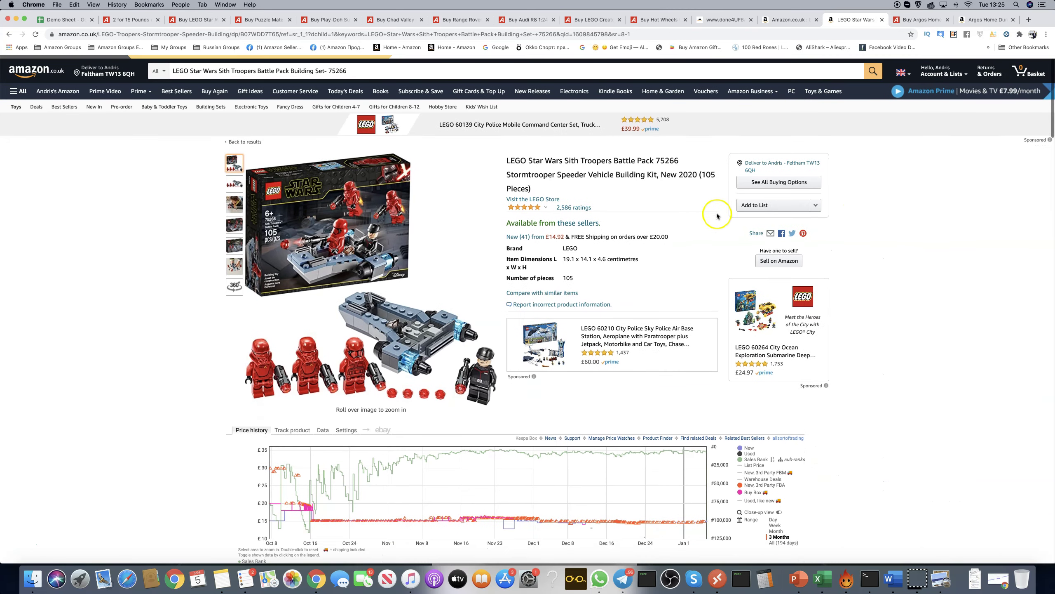
Step: Run AMZScout Calculator with a 7.5 product cost, giving £3.09 profit and 41.23% ROI
click(996, 38)
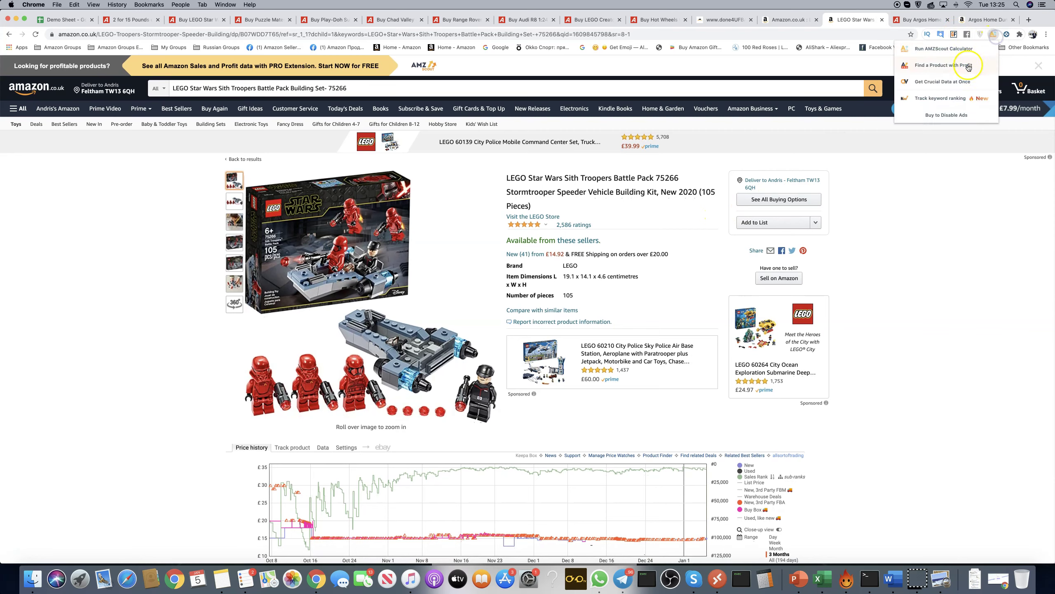
click(944, 49)
text(7.5)
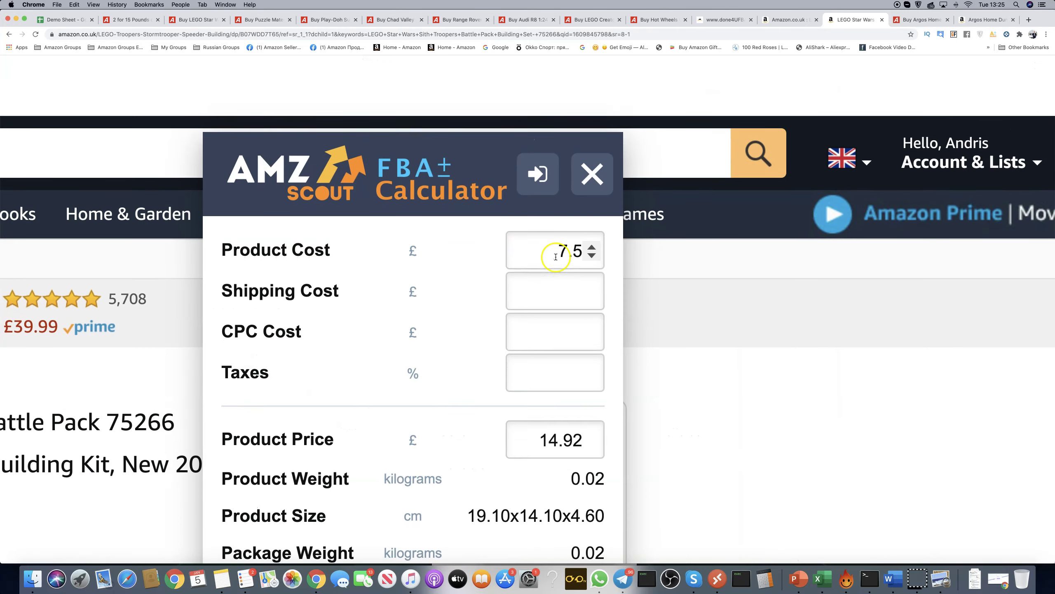
scroll(556, 272, down, 4)
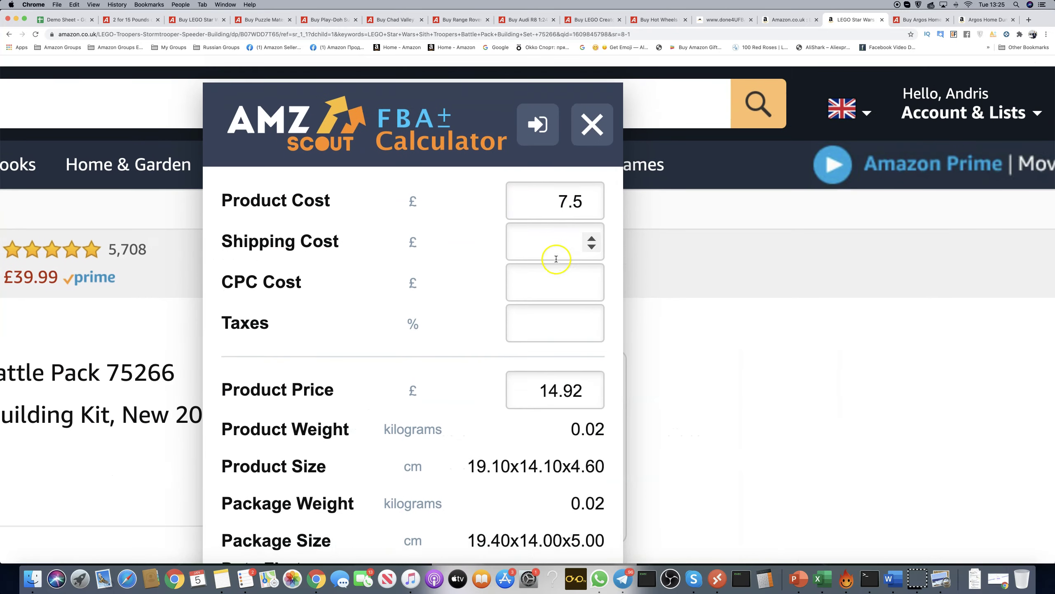
scroll(556, 281, down, 3)
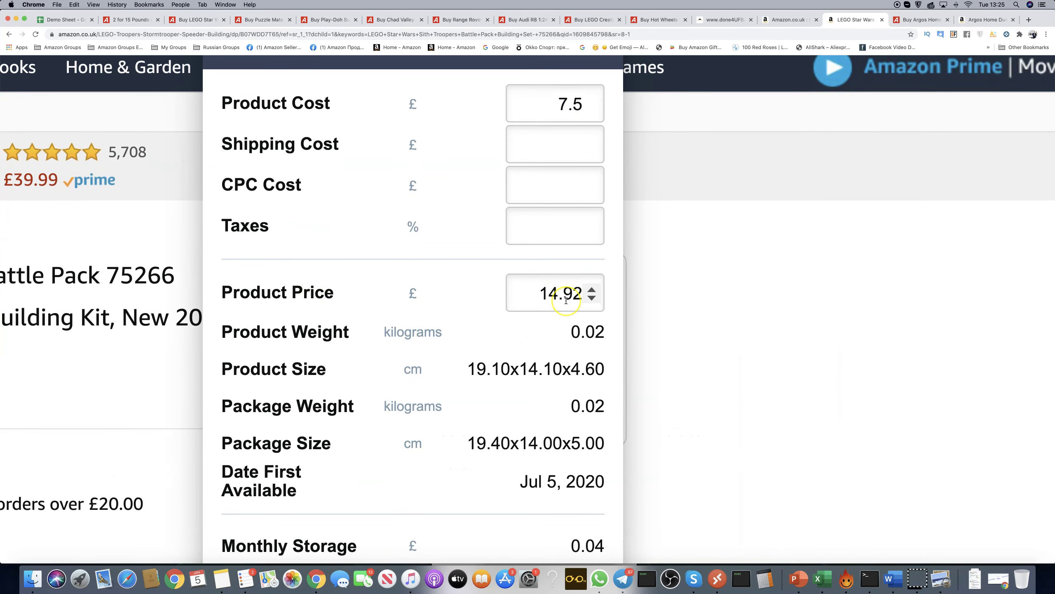
scroll(567, 304, down, 3)
scroll(568, 296, down, 2)
scroll(560, 248, down, 3)
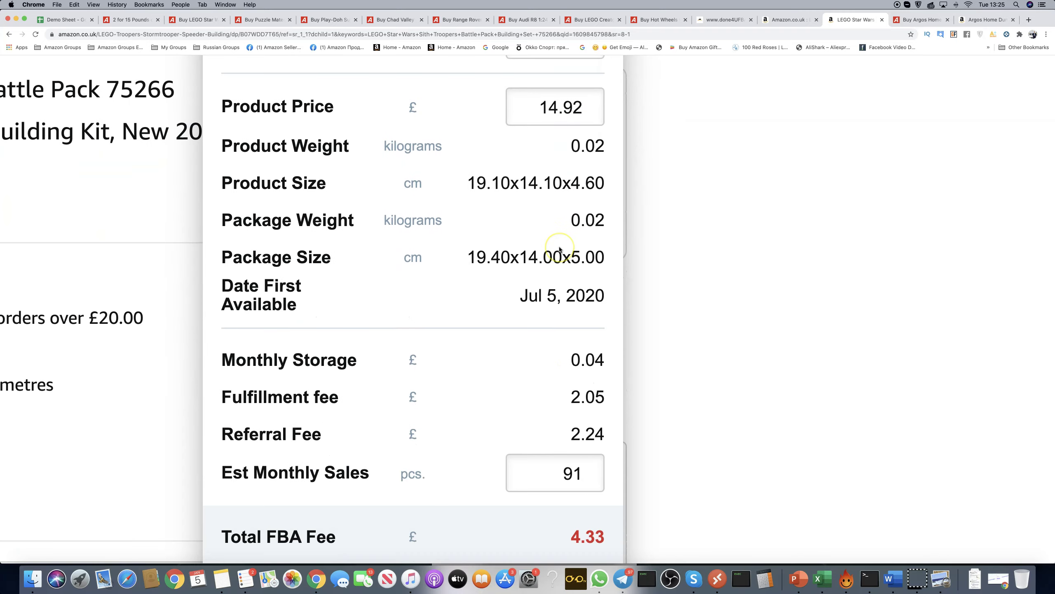
scroll(559, 247, down, 2)
scroll(559, 247, down, 2)
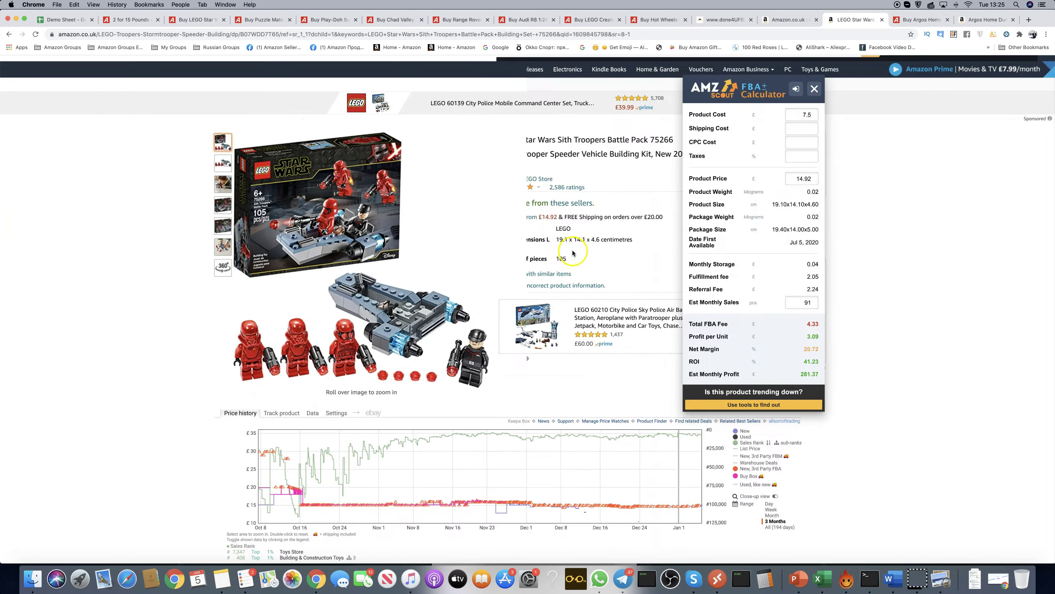
click(600, 312)
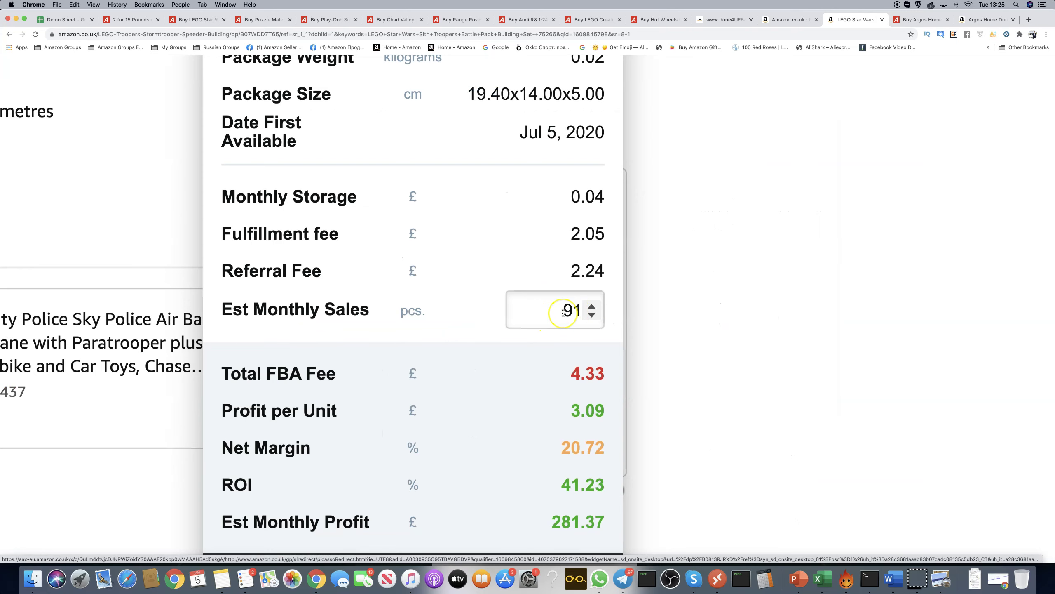
scroll(572, 312, down, 2)
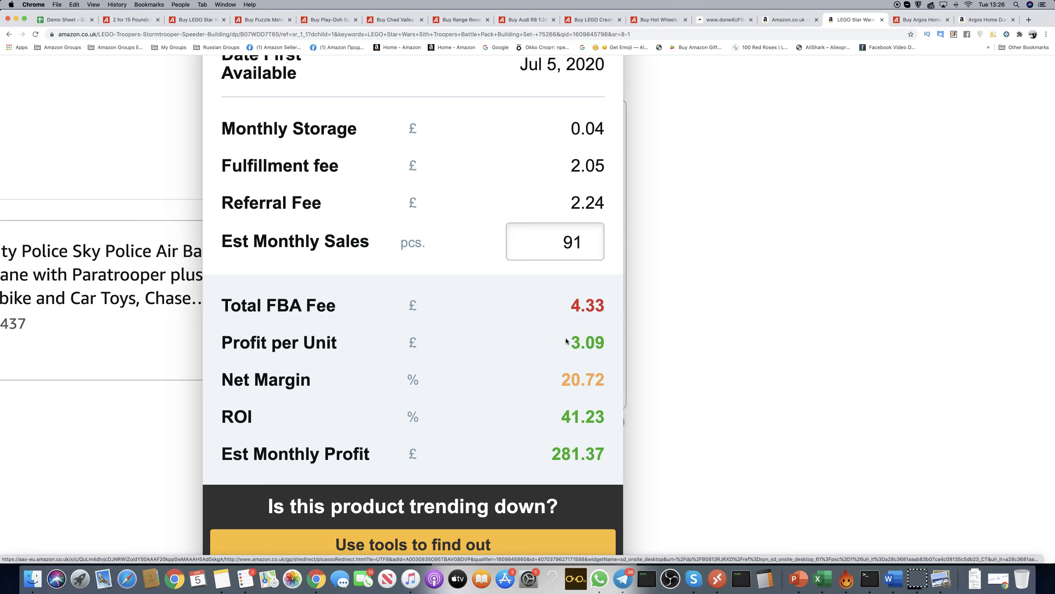
click(576, 339)
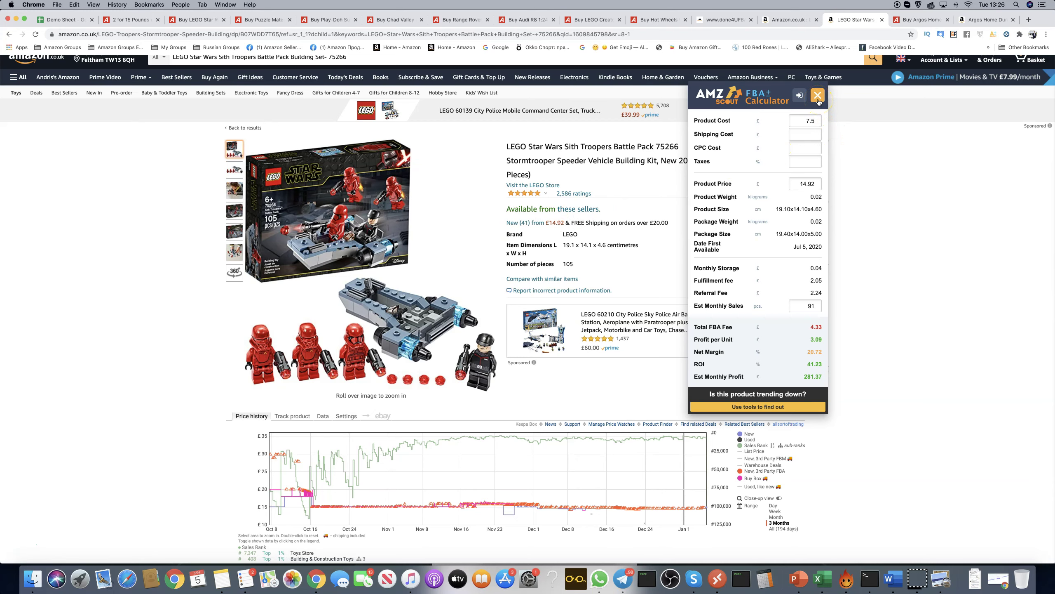
click(818, 97)
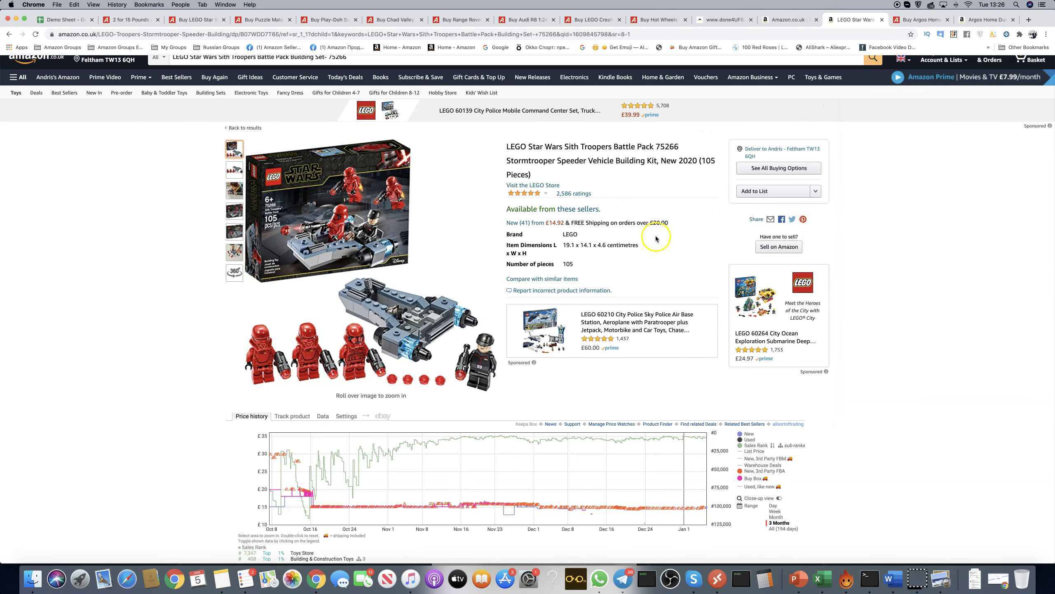
scroll(660, 239, down, 3)
scroll(672, 250, down, 5)
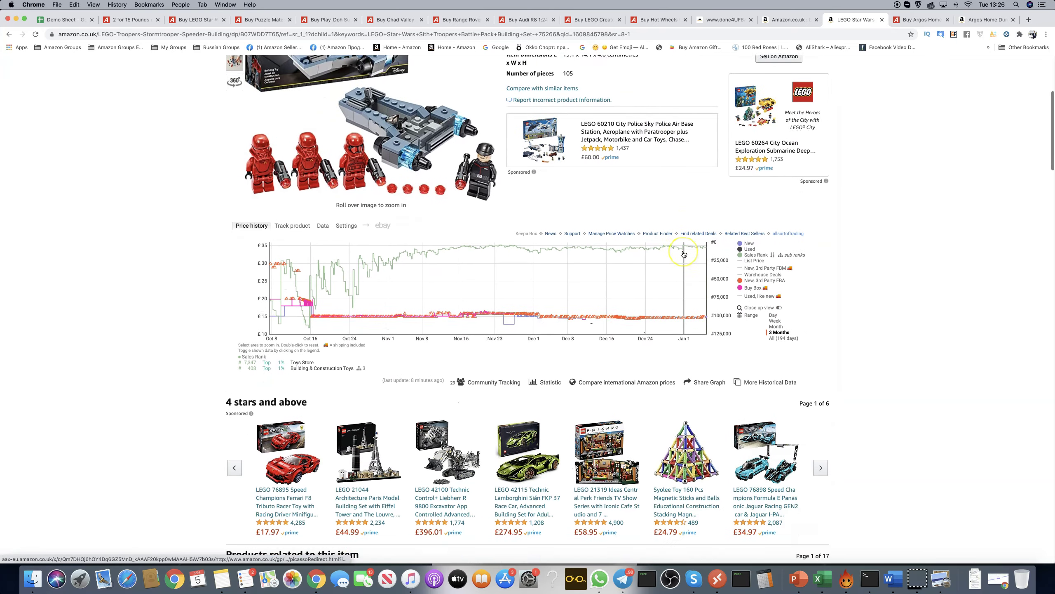
scroll(676, 252, down, 8)
scroll(684, 255, down, 8)
scroll(684, 254, down, 6)
scroll(684, 254, down, 5)
scroll(683, 254, down, 2)
Step: Bring the set's 7,347 Toys & Games Best Sellers Rank into view
click(699, 294)
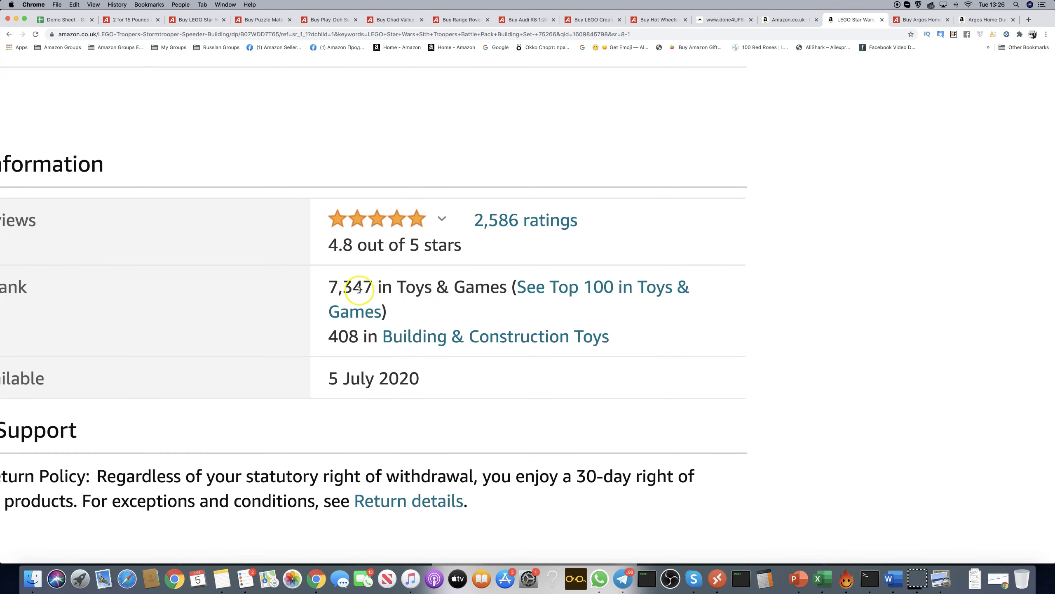
Step: Open the category item-count screenshot in Preview and inspect the Toys & Games row
click(974, 579)
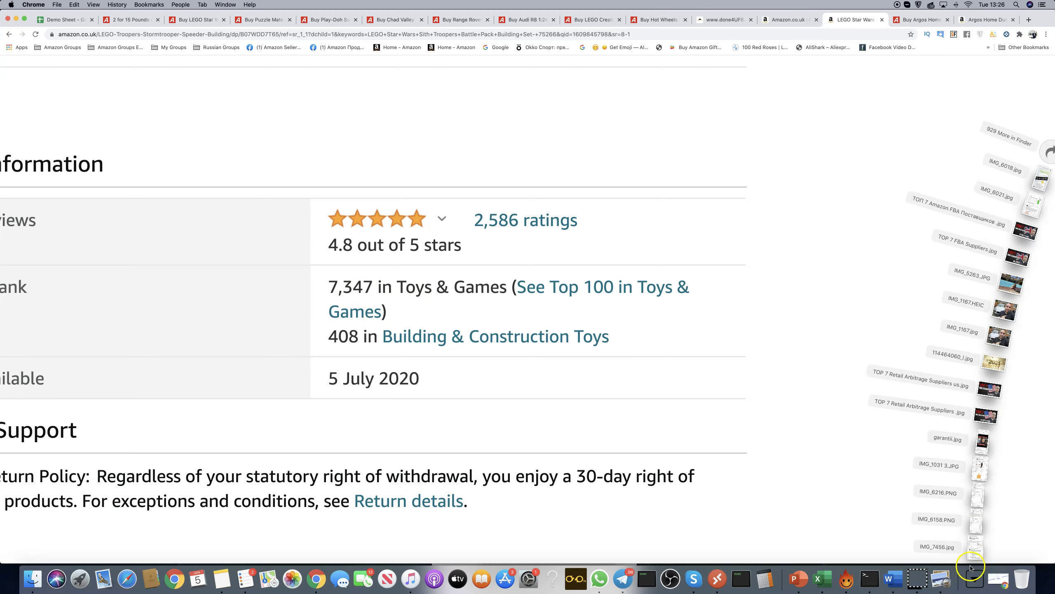
click(940, 569)
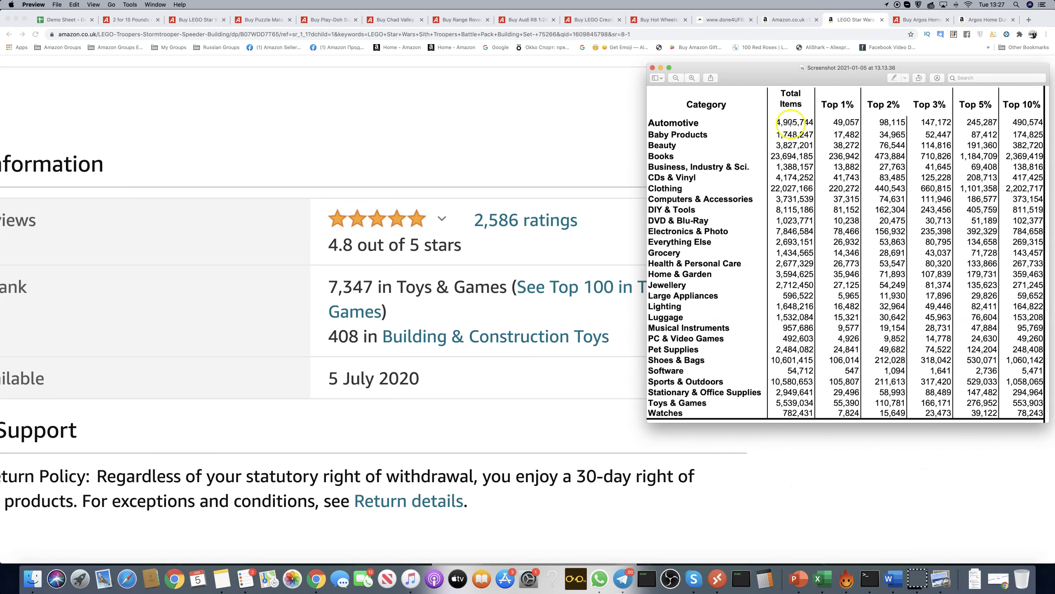
drag(764, 70, 752, 63)
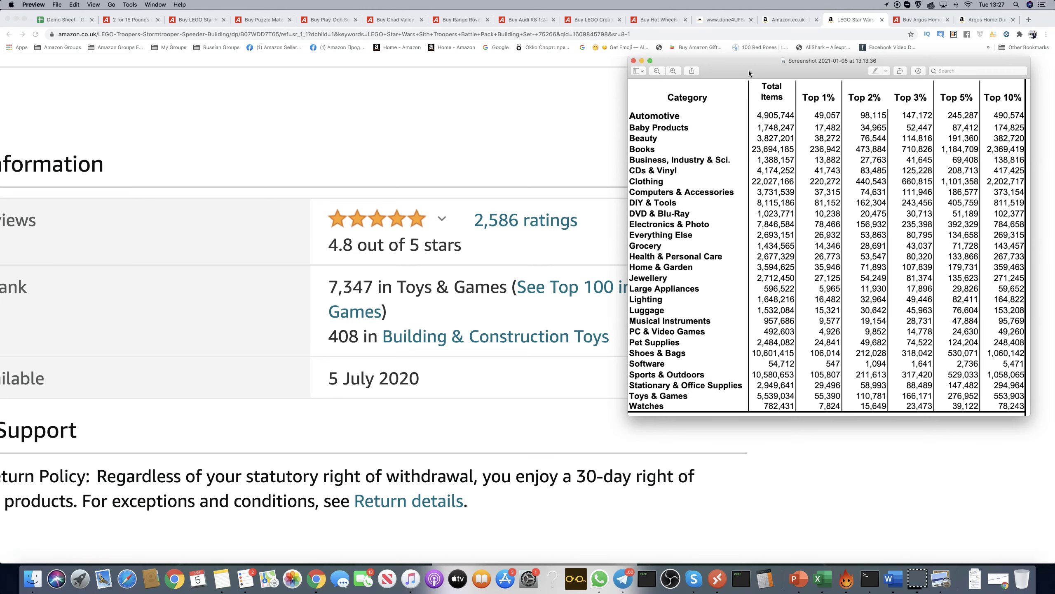
drag(749, 70, 767, 74)
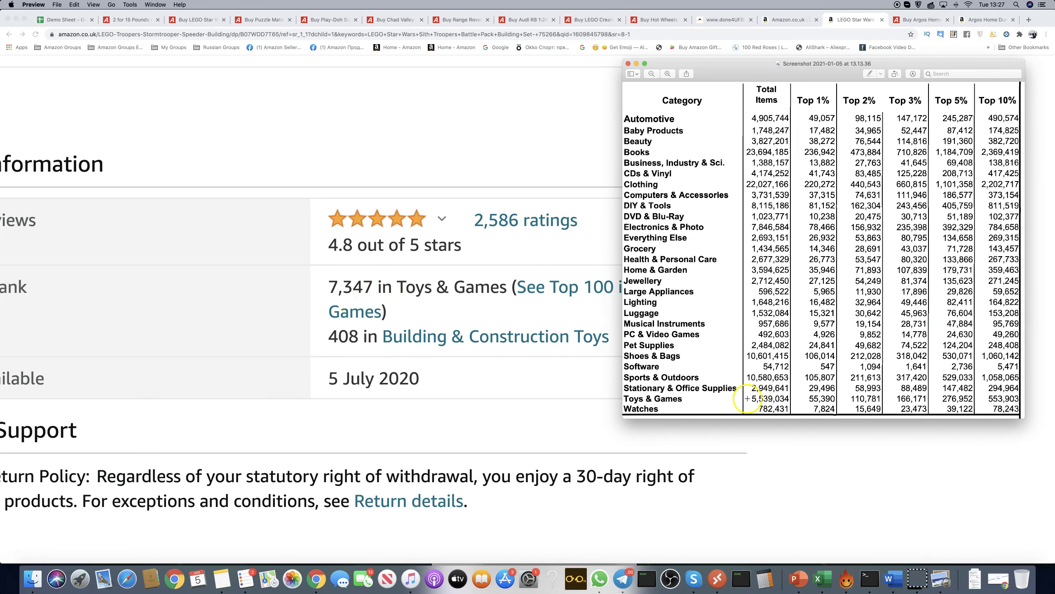
scroll(759, 400, up, 5)
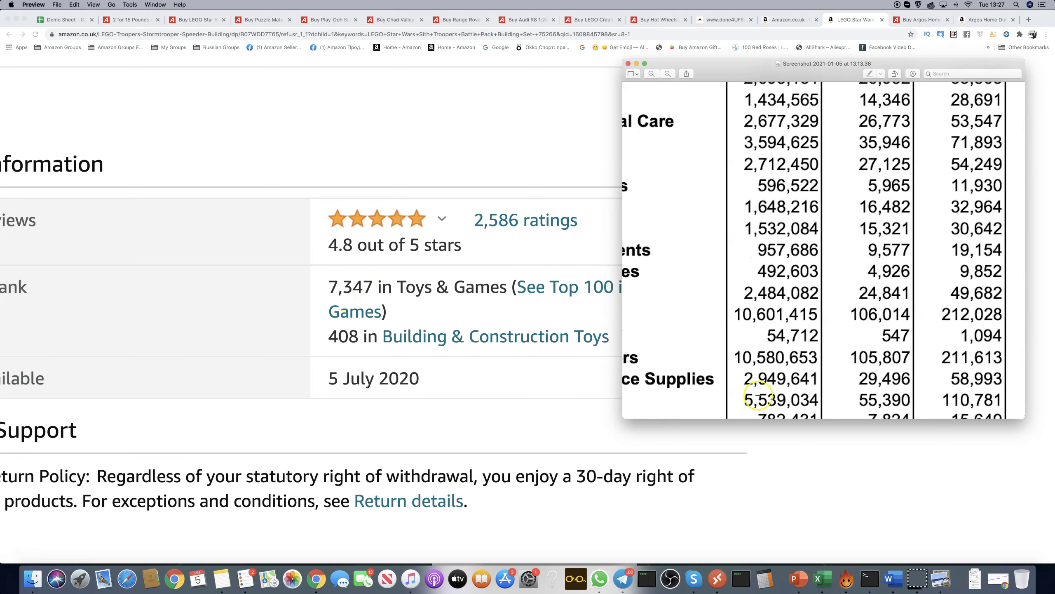
scroll(759, 398, up, 2)
scroll(759, 398, down, 2)
scroll(759, 397, up, 3)
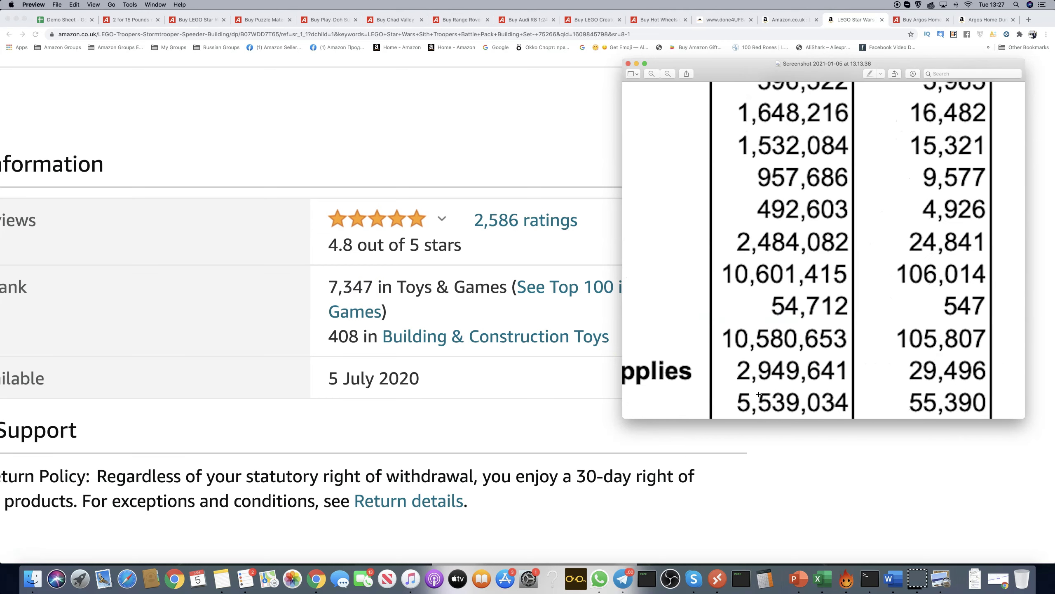
click(653, 74)
click(654, 74)
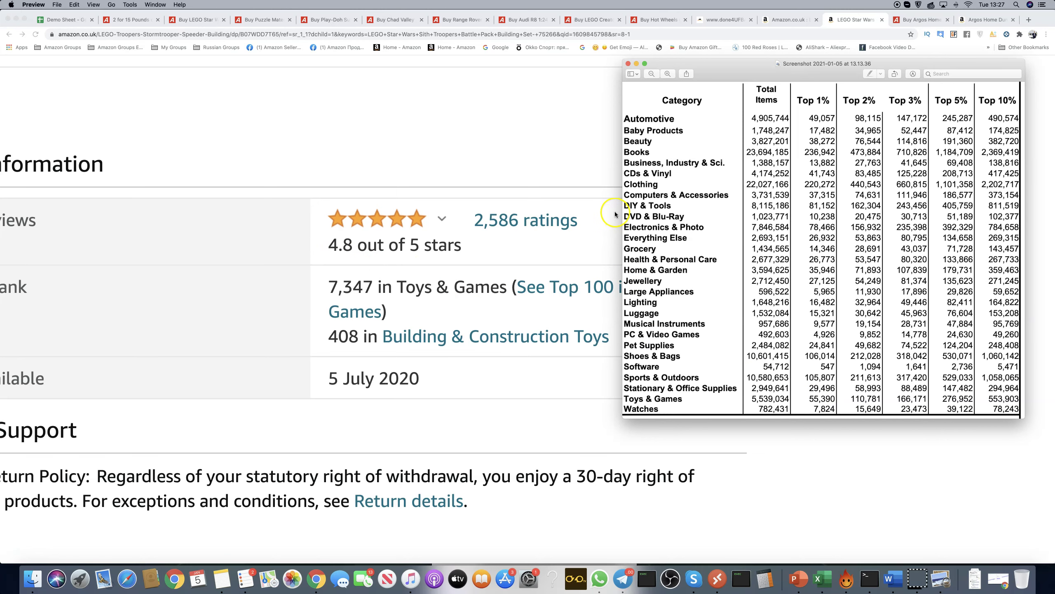
click(629, 64)
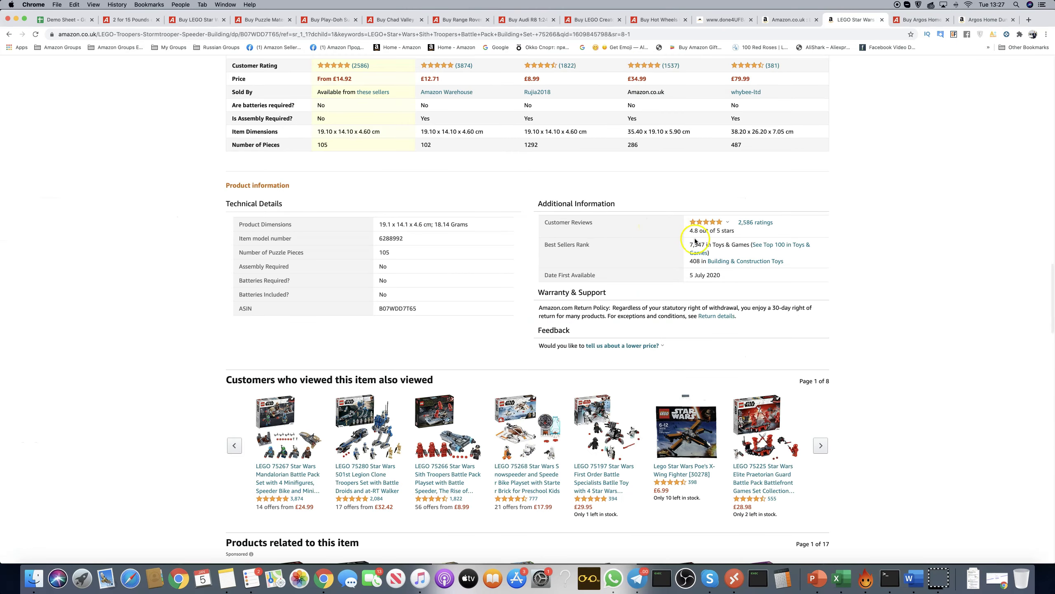
scroll(695, 240, up, 3)
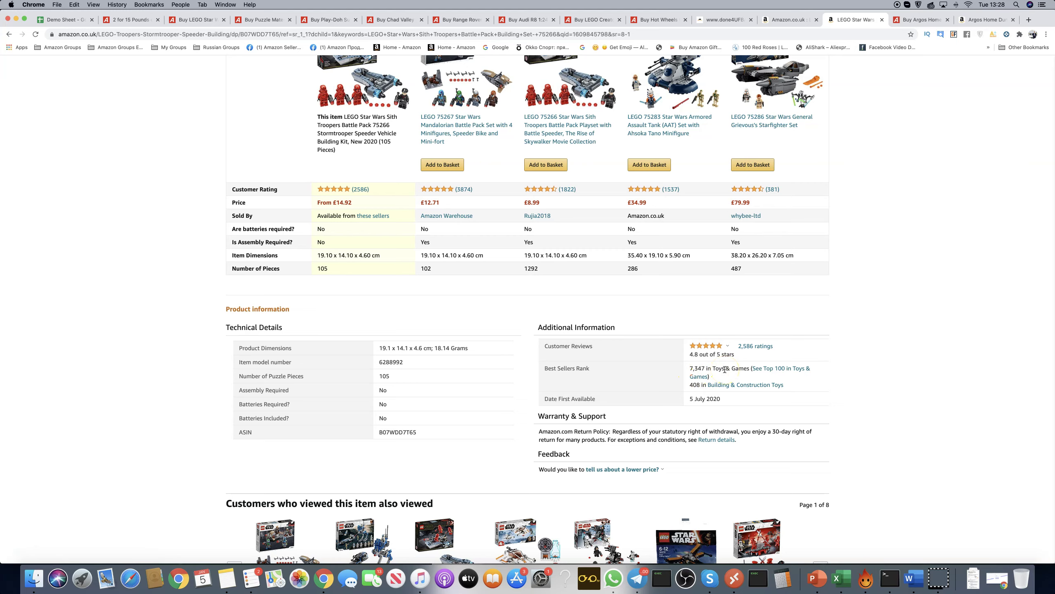
mouse_move(706, 346)
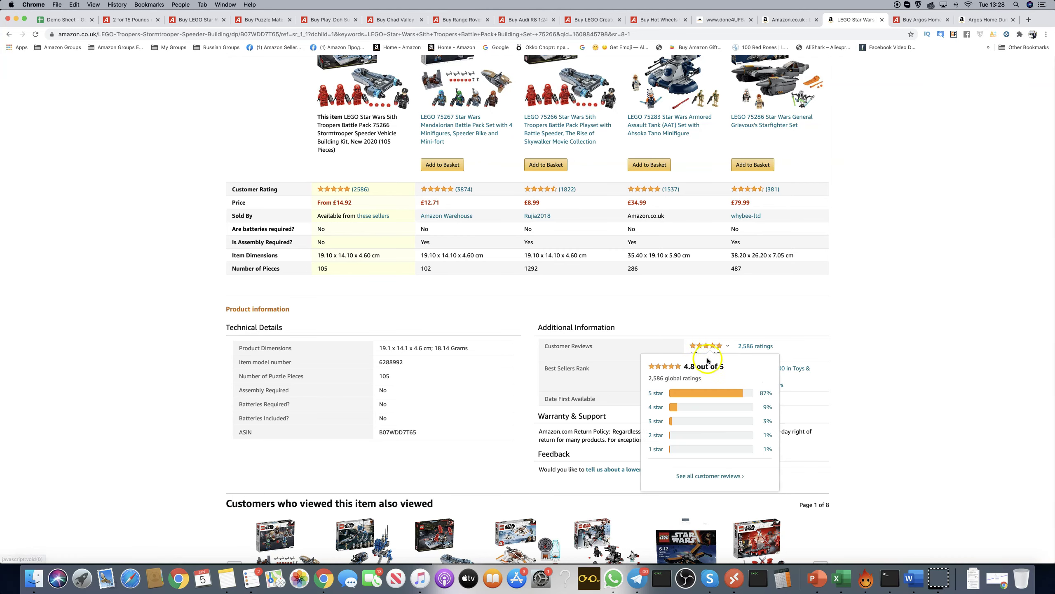
scroll(701, 329, up, 8)
scroll(702, 329, up, 6)
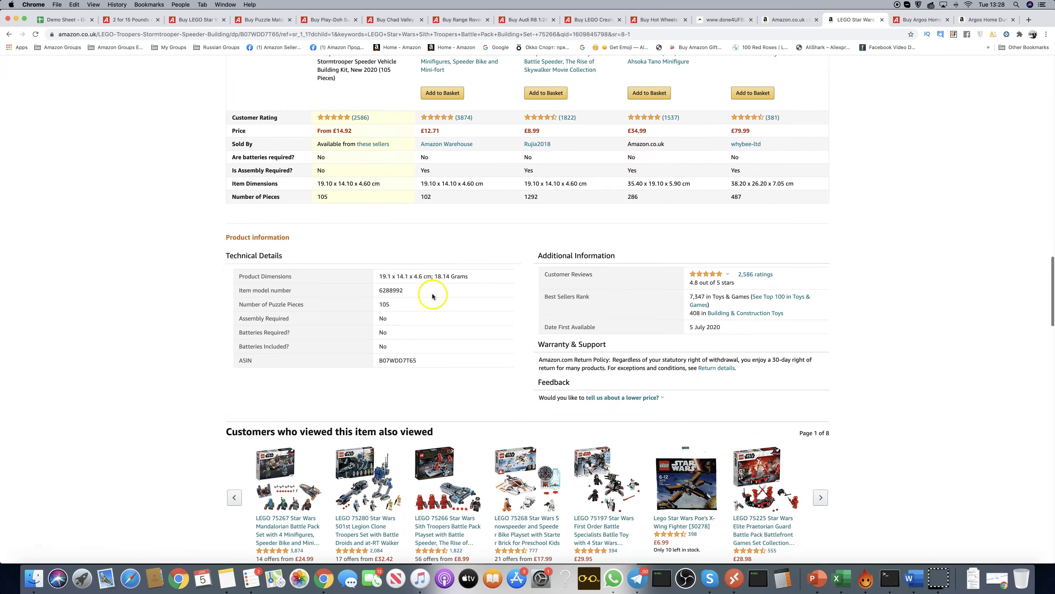
scroll(433, 297, down, 5)
scroll(433, 296, up, 15)
scroll(528, 330, up, 5)
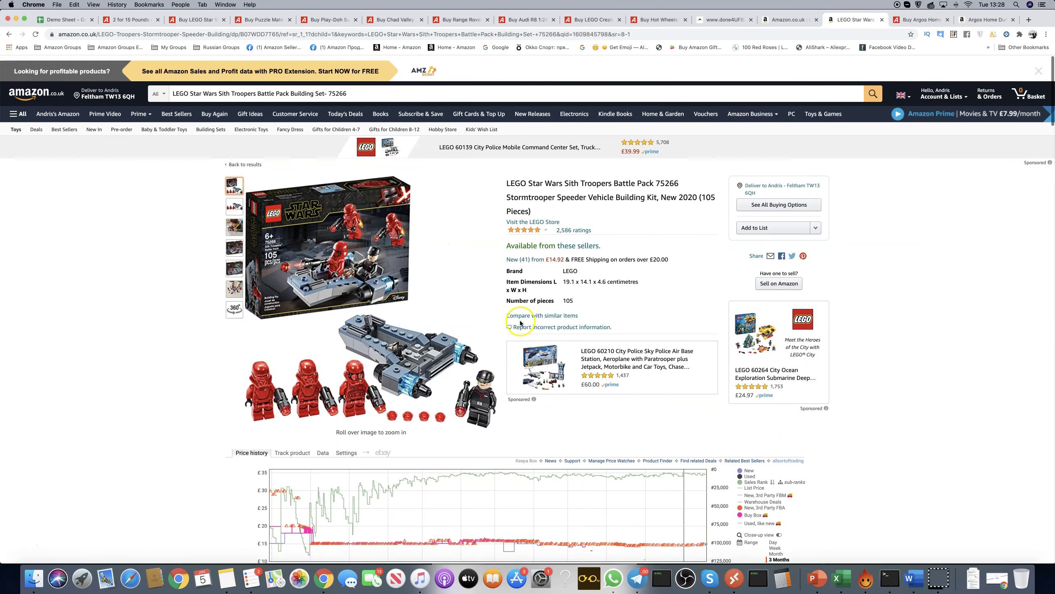
scroll(622, 394, down, 1)
scroll(623, 372, up, 1)
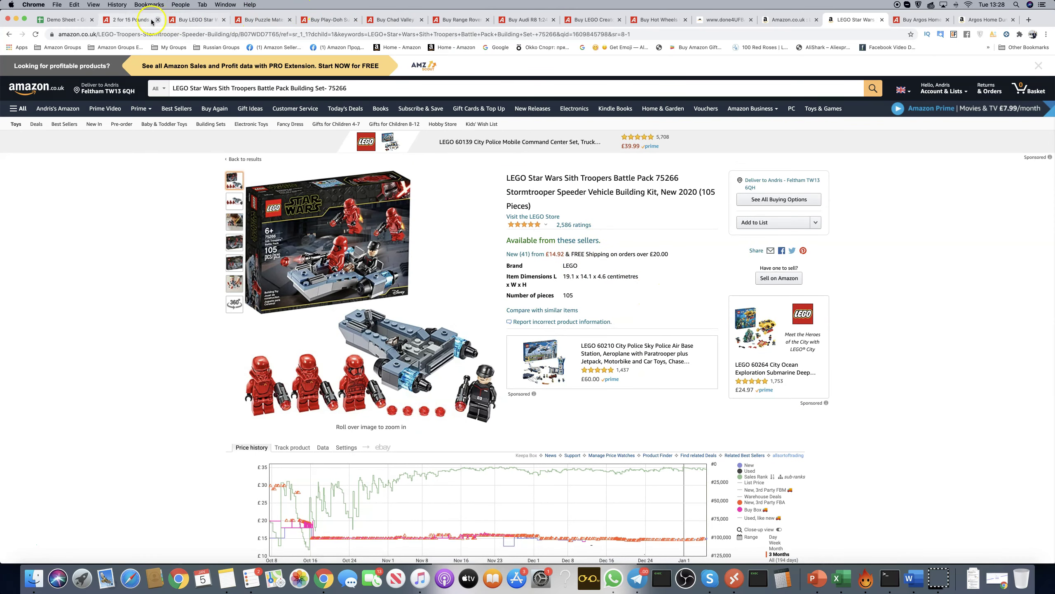
Step: Close the Argos LEGO tab and copy the Puzzle Mates Puzzle Roll title
click(132, 19)
click(195, 19)
click(225, 21)
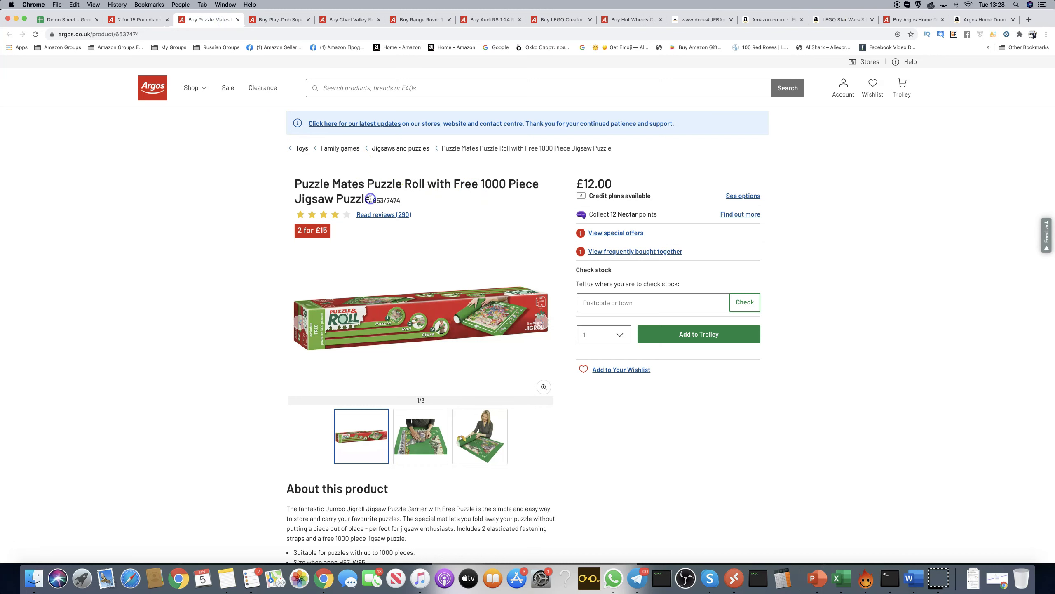
drag(370, 199, 295, 183)
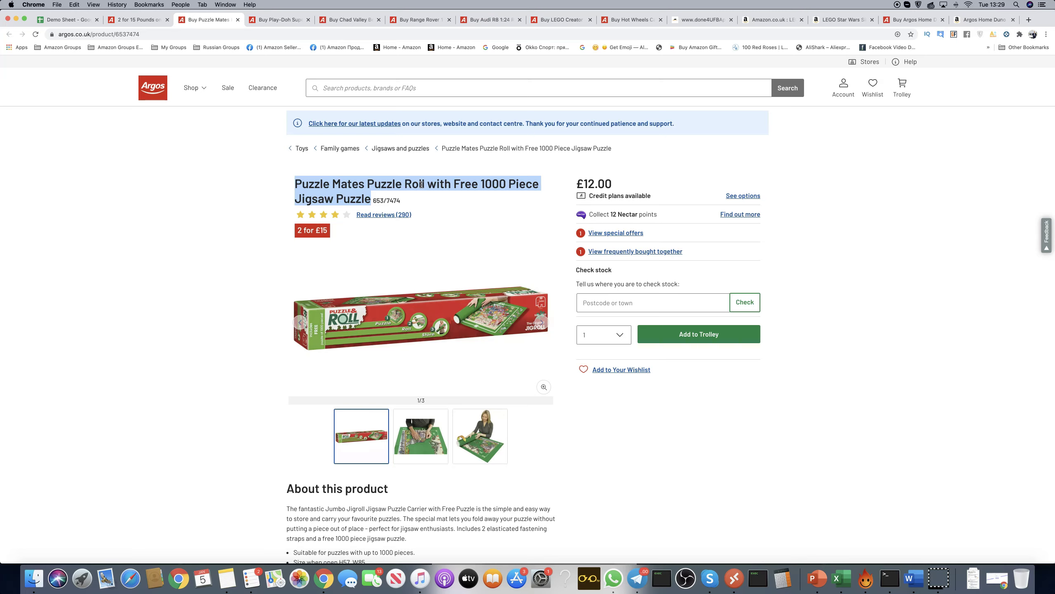
key(super+c)
Step: Search Amazon for the copied Puzzle Mates Puzzle Roll title
click(841, 19)
triple_click(289, 87)
key(super+v)
key(Return)
scroll(547, 247, down, 2)
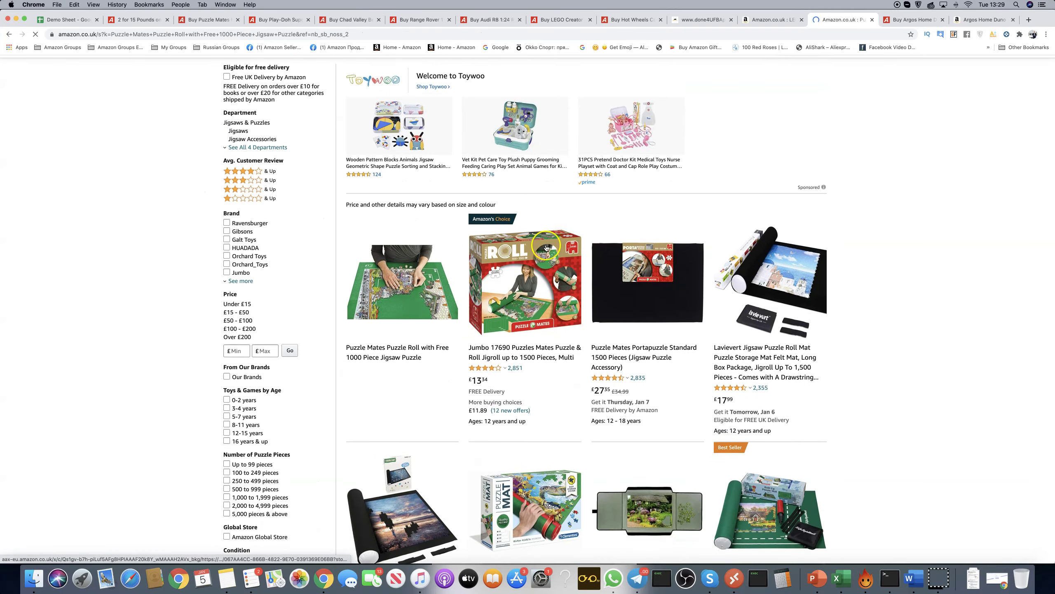
Step: Open the matching Puzzle Mates Puzzle Roll listing from the Amazon results
click(196, 20)
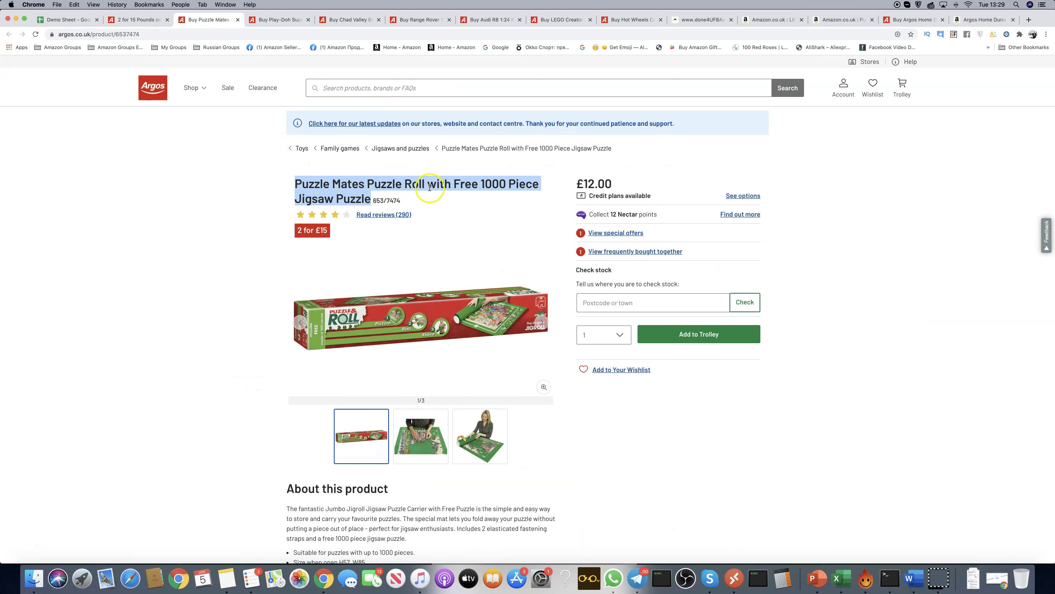
click(904, 20)
click(841, 20)
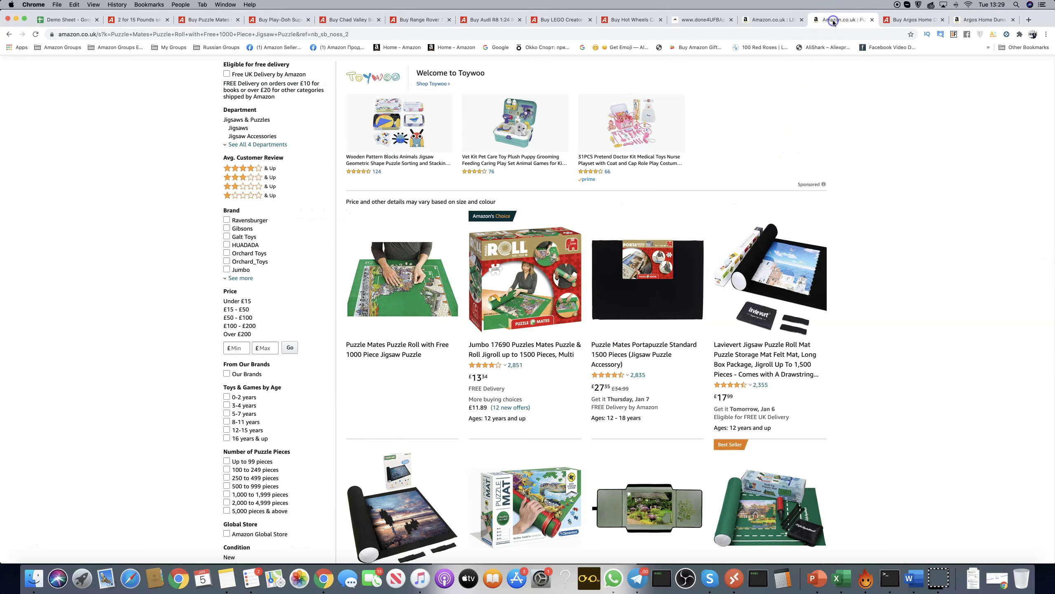
scroll(627, 297, down, 5)
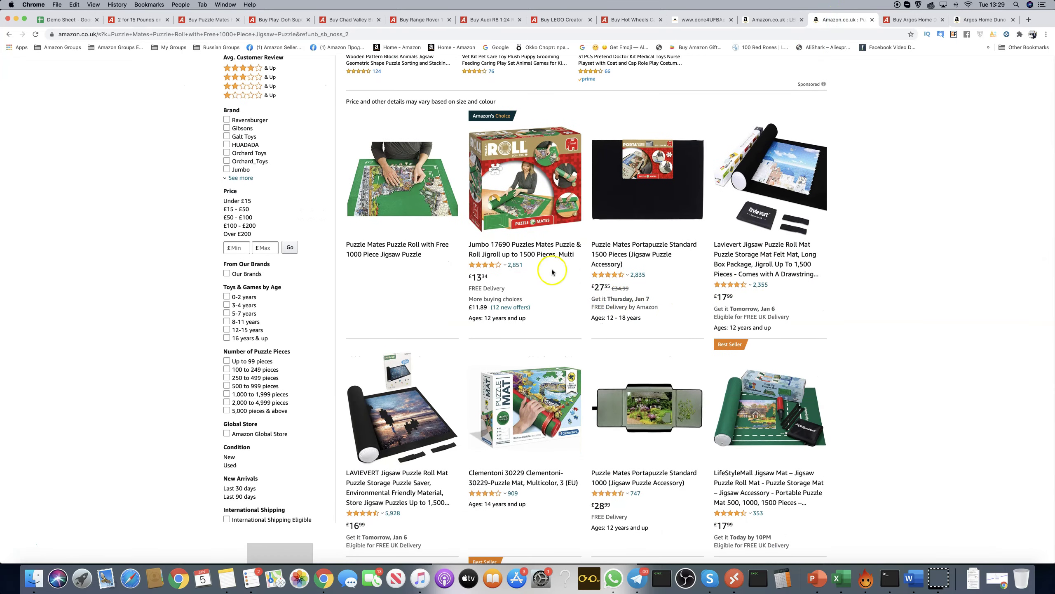
scroll(570, 274, down, 10)
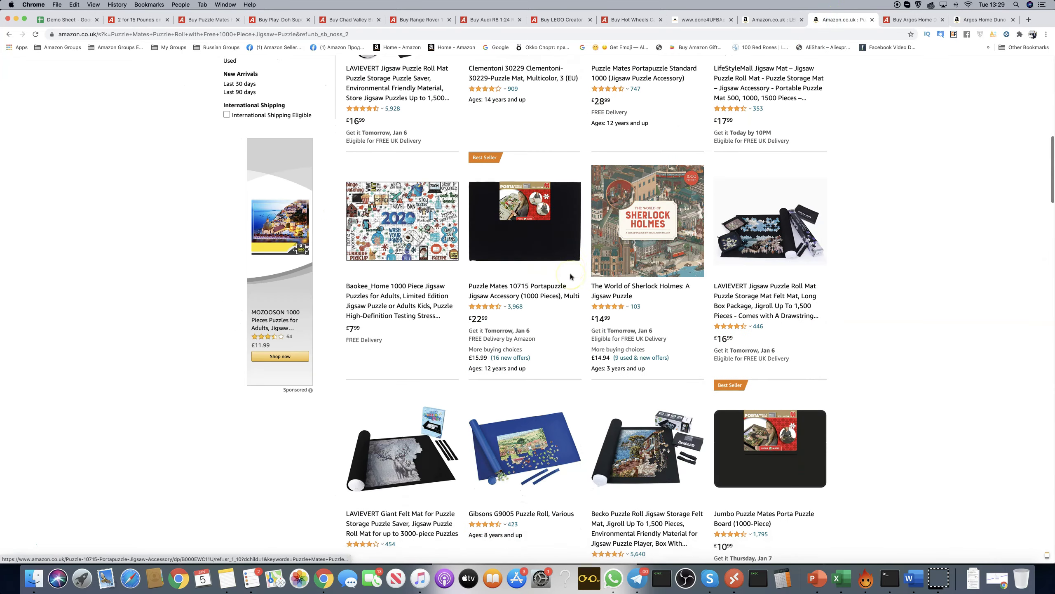
scroll(571, 273, down, 5)
scroll(571, 274, up, 12)
scroll(570, 274, up, 5)
scroll(571, 273, up, 5)
scroll(570, 274, down, 2)
click(369, 397)
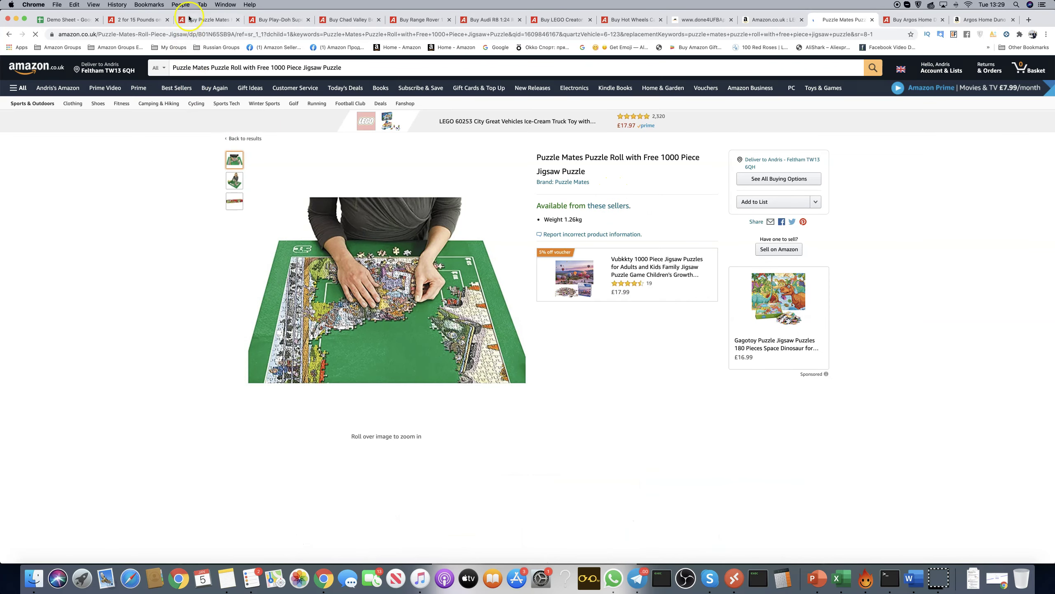
click(206, 20)
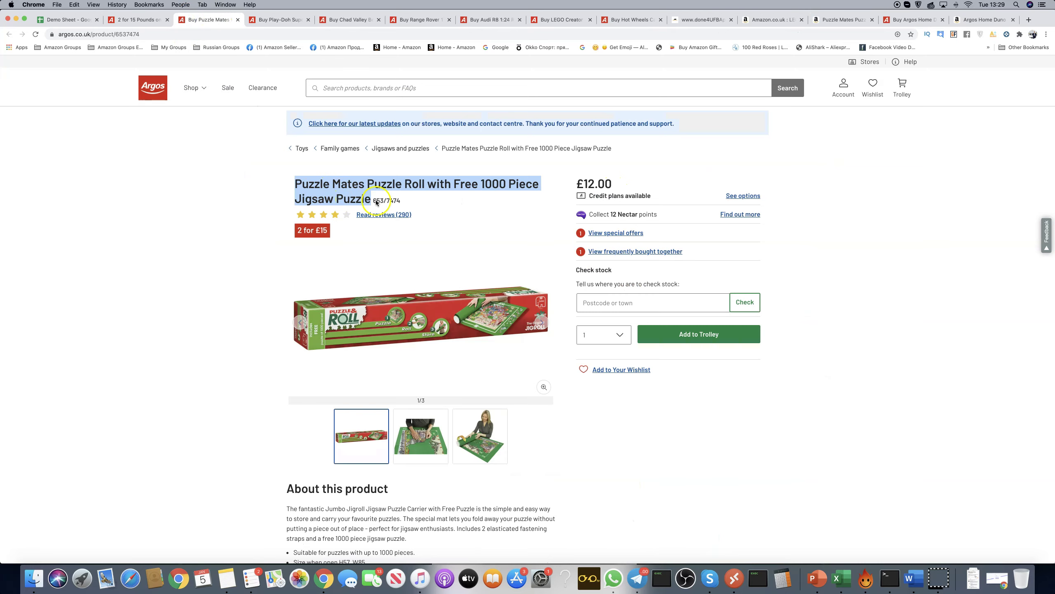
drag(401, 201, 382, 201)
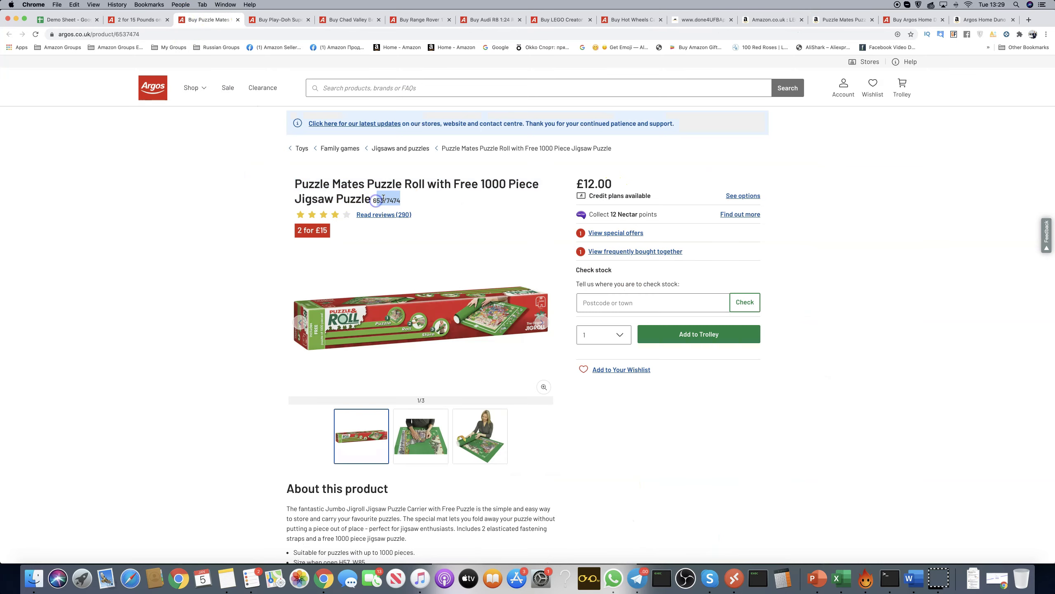
scroll(351, 257, down, 10)
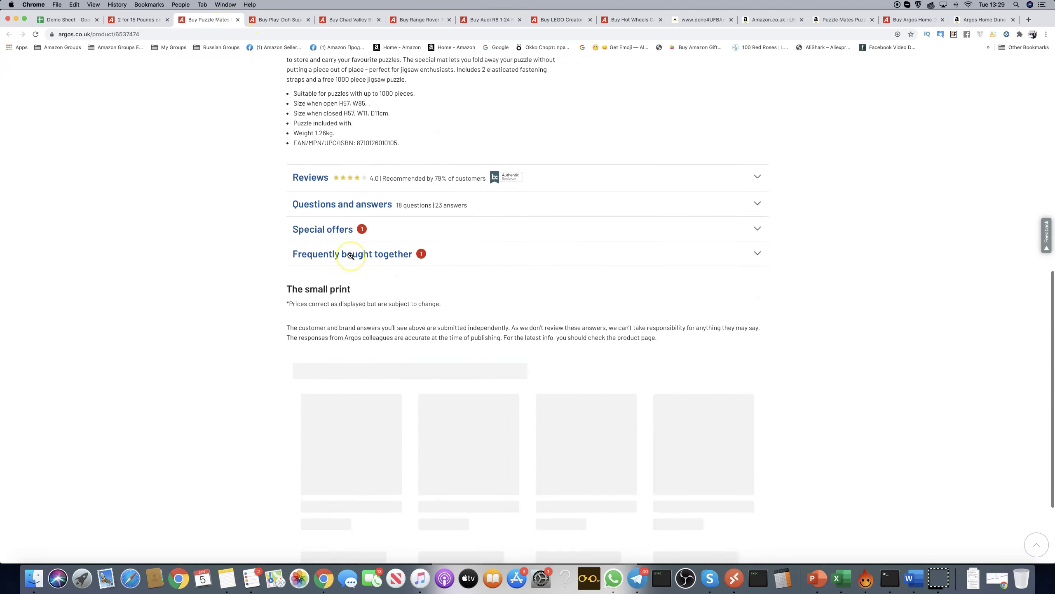
scroll(350, 248, up, 3)
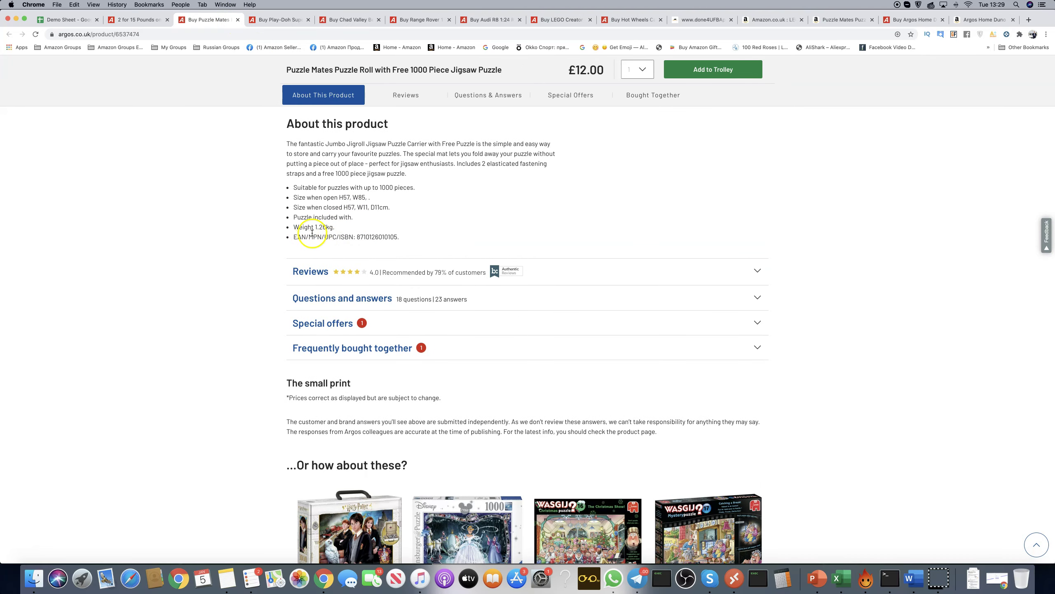
scroll(312, 234, up, 5)
drag(446, 309, 332, 310)
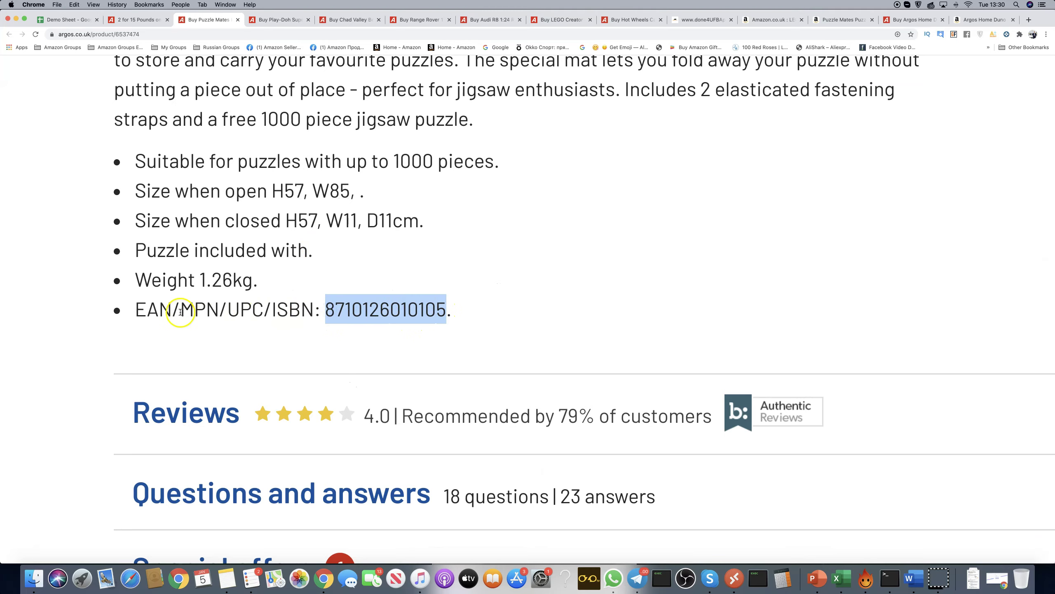
scroll(346, 312, down, 5)
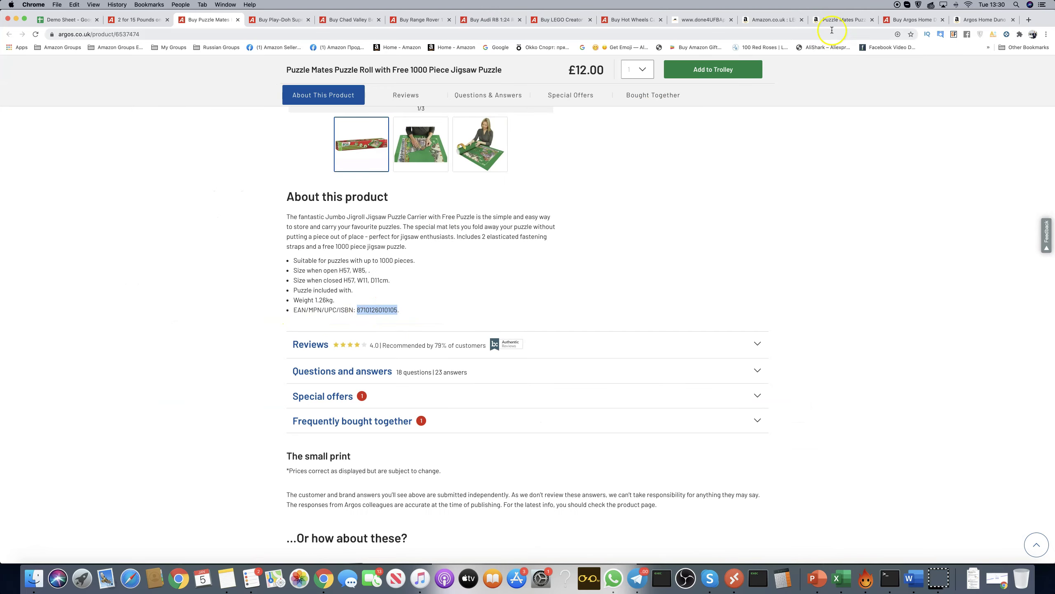
click(839, 19)
click(356, 89)
key(super+a)
key(super+v)
key(Return)
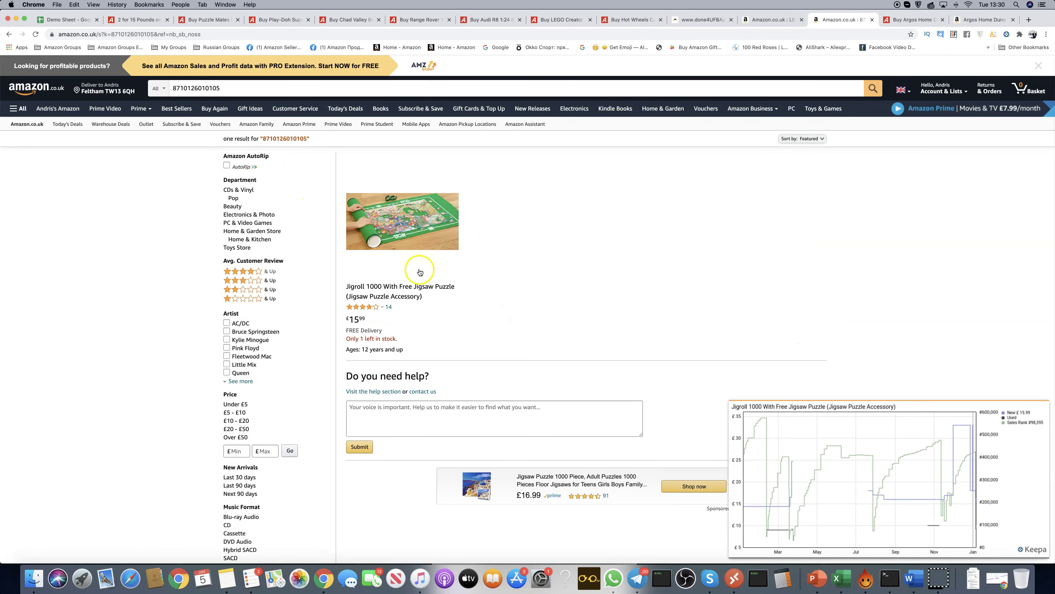
Step: Review the Jigroll 1000 Amazon listing's £15.99 offer, rating, rank and the other £32.99 seller
click(393, 286)
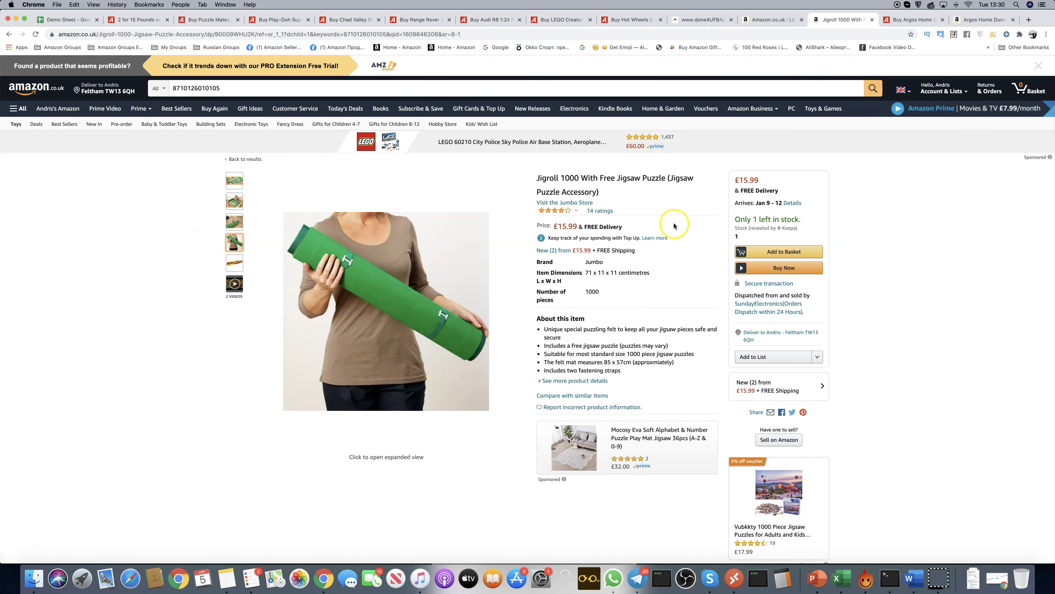
scroll(654, 218, down, 1)
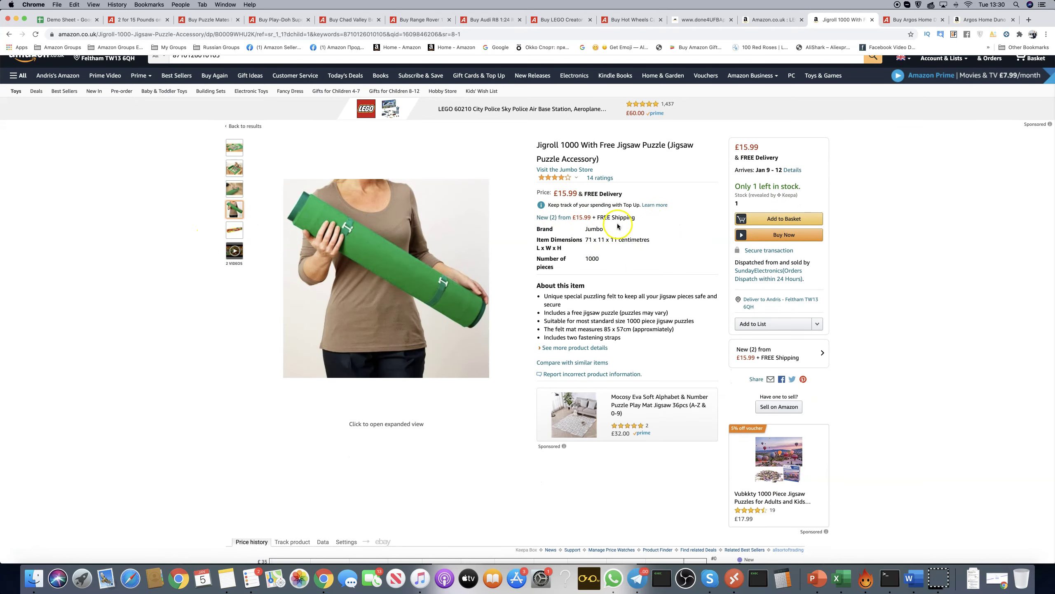
scroll(624, 235, down, 5)
scroll(624, 234, down, 10)
scroll(625, 234, down, 10)
scroll(624, 235, down, 5)
scroll(624, 234, down, 5)
scroll(623, 231, down, 2)
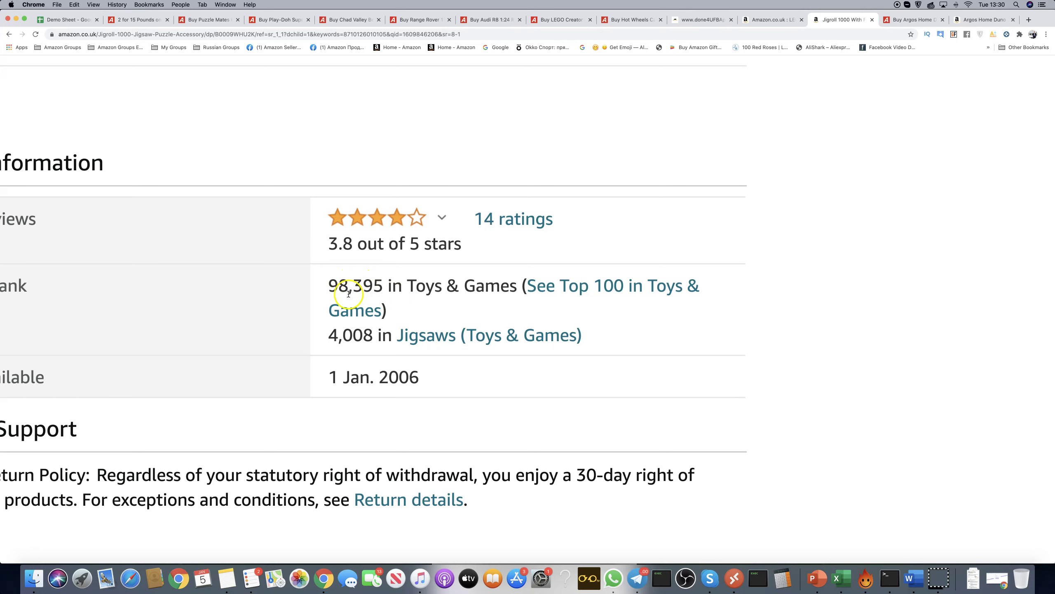
scroll(513, 309, down, 5)
scroll(513, 308, down, 10)
scroll(513, 308, down, 10)
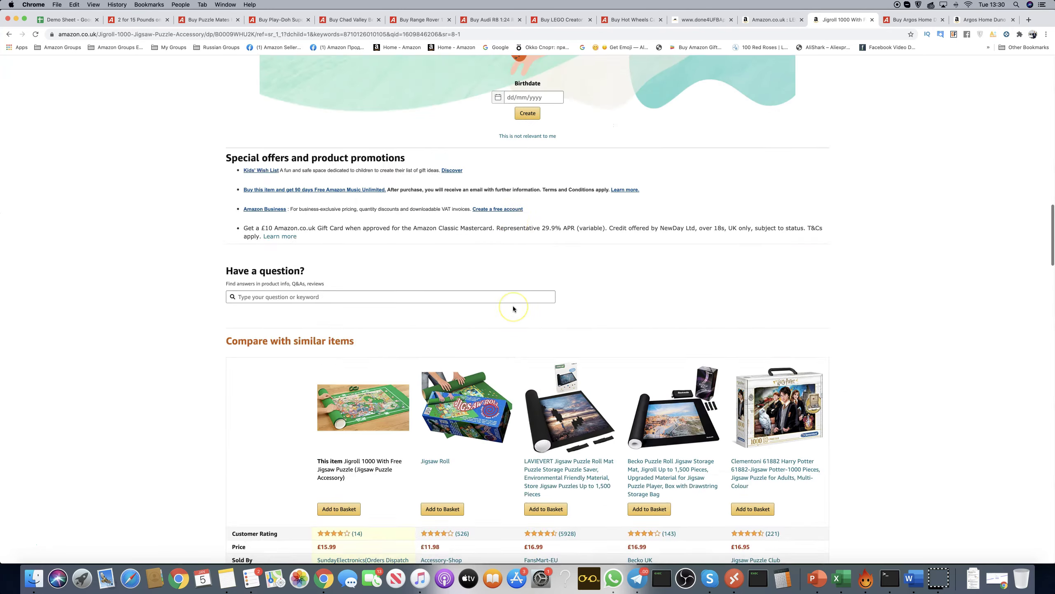
scroll(513, 305, up, 20)
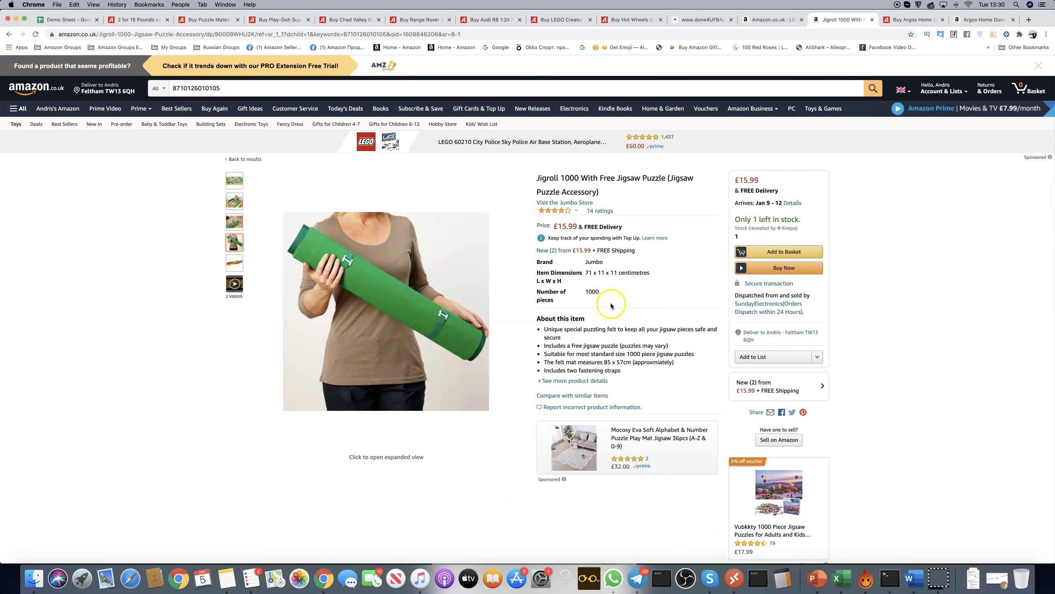
click(561, 251)
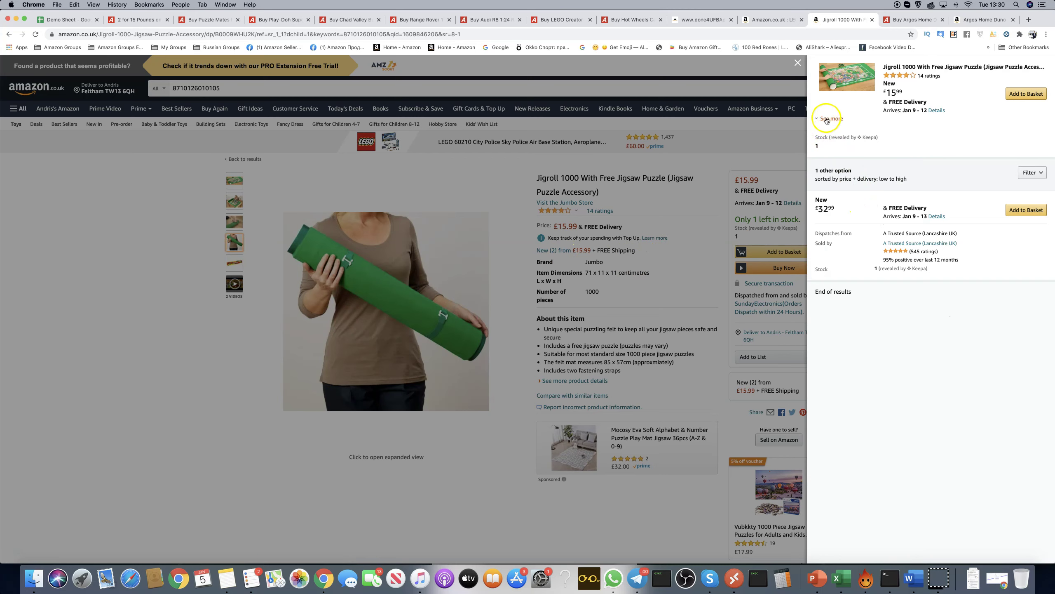
click(832, 119)
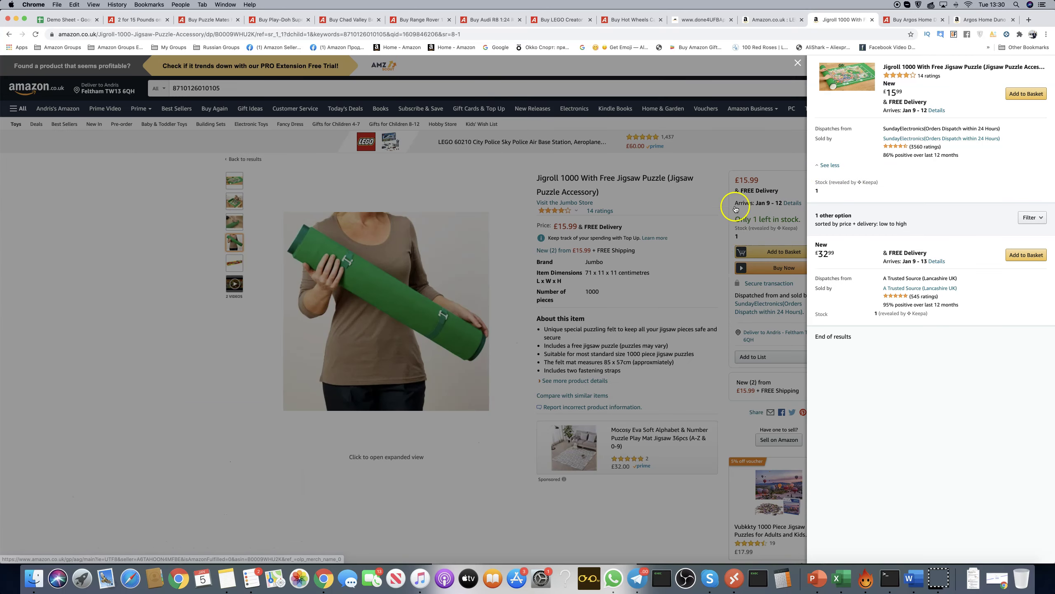
click(722, 213)
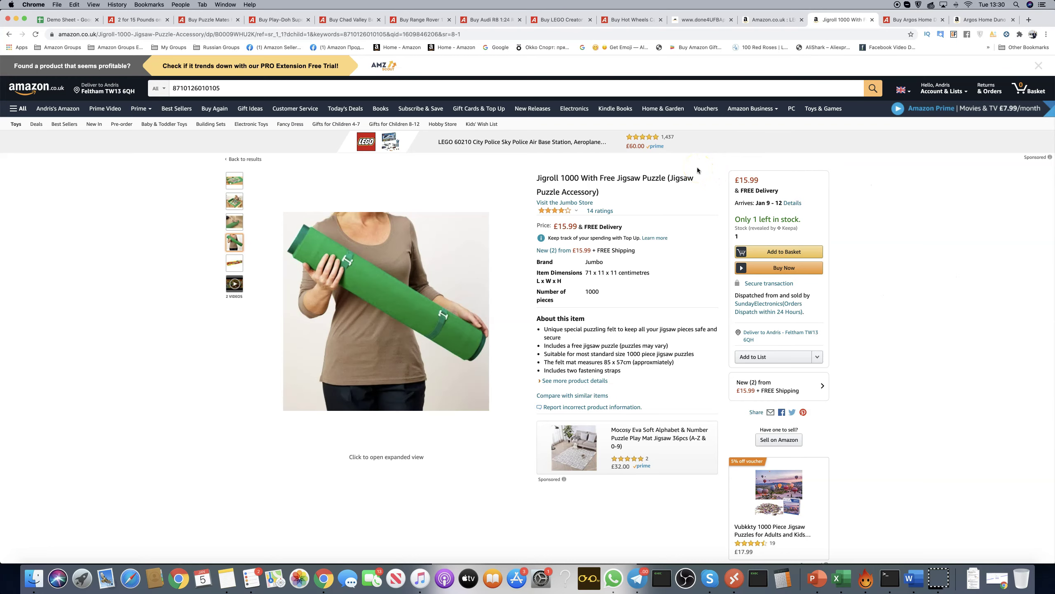
Step: Search Amazon for the copied Argos title 'Play-Doh Super Colour Kit'
click(211, 19)
scroll(353, 134, up, 10)
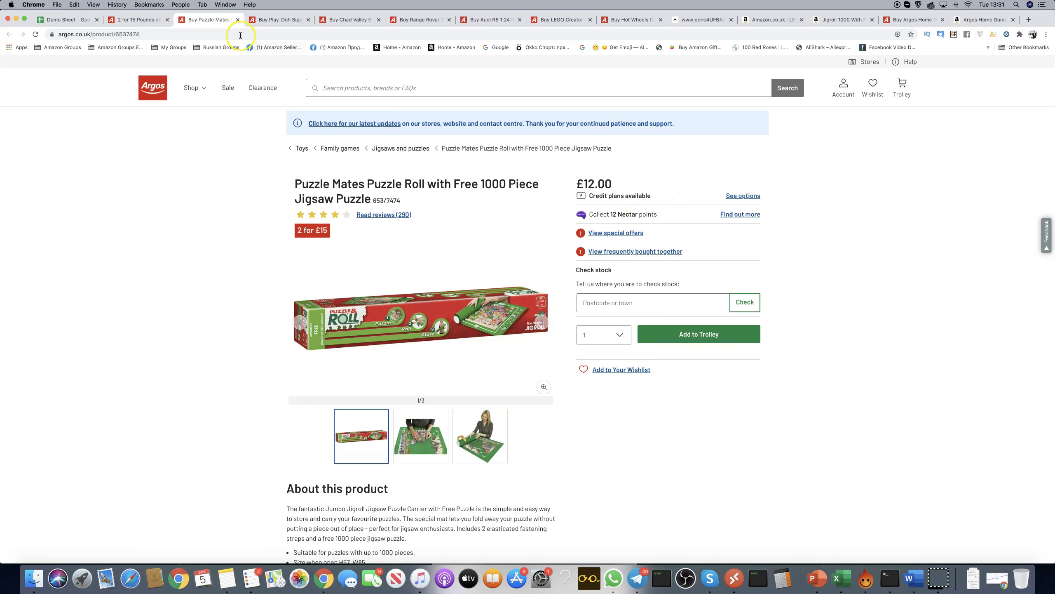
click(272, 19)
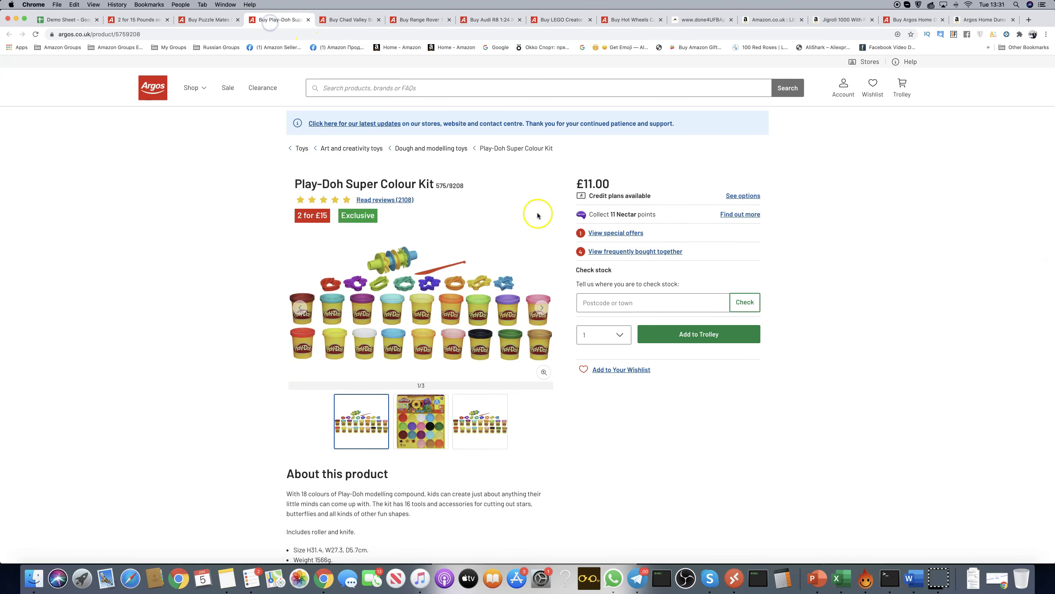
drag(434, 183, 299, 185)
key(super+c)
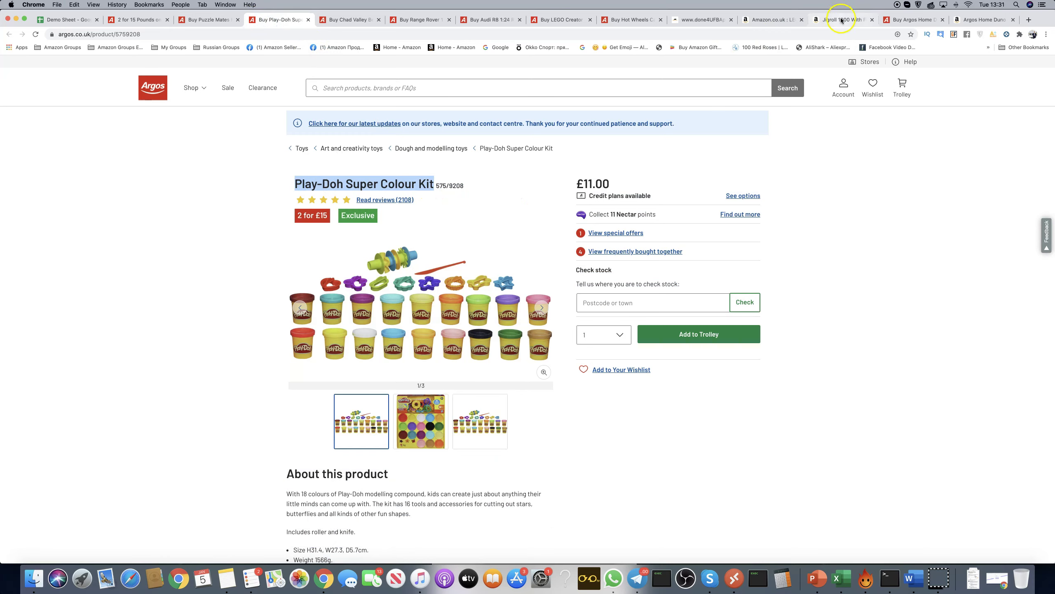
click(841, 19)
click(217, 88)
key(super+a)
key(super+v)
key(Return)
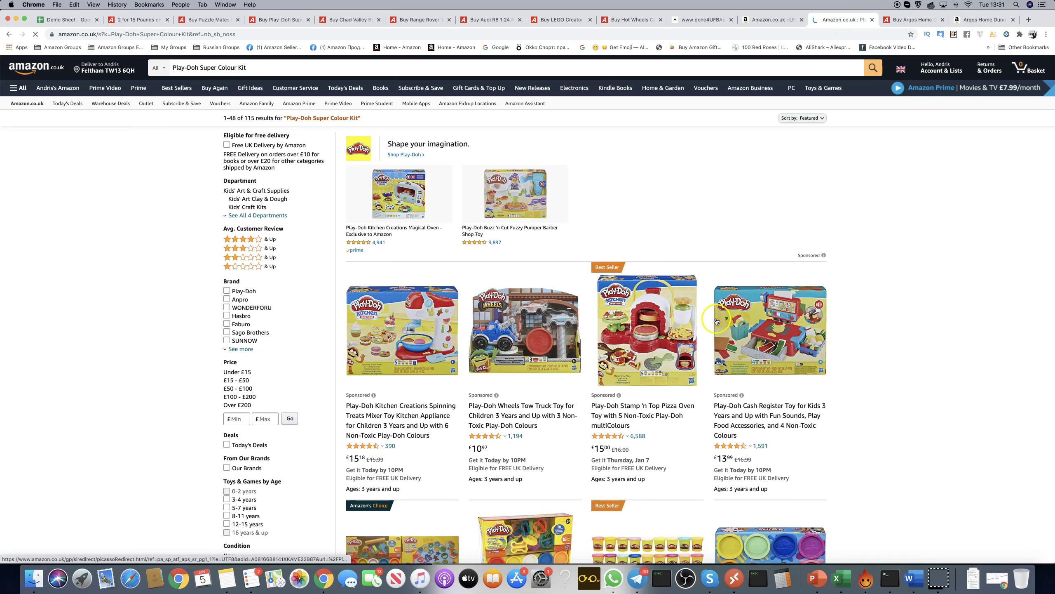
scroll(467, 355, down, 2)
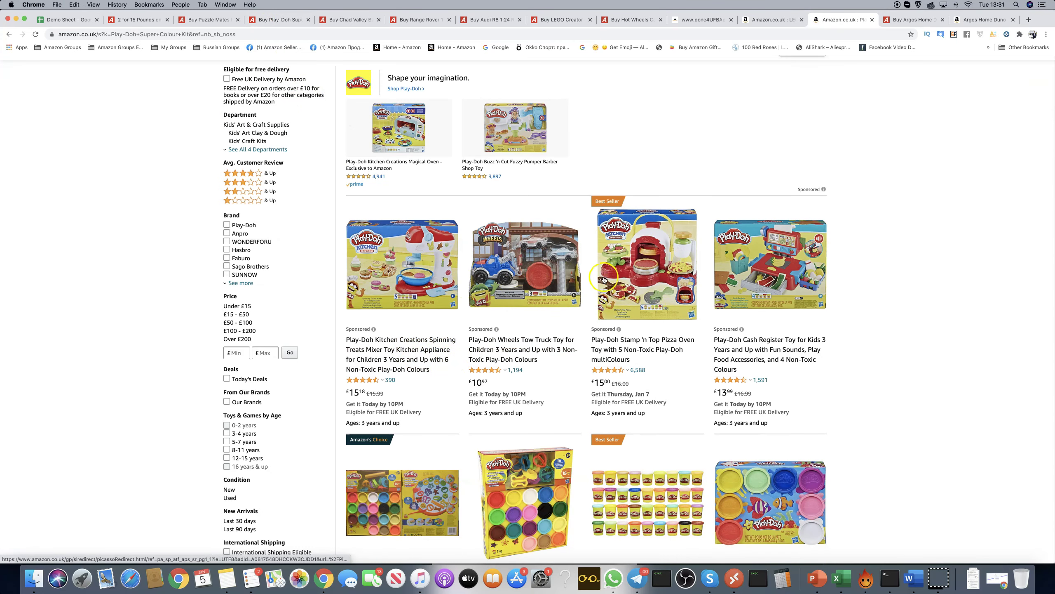
click(277, 20)
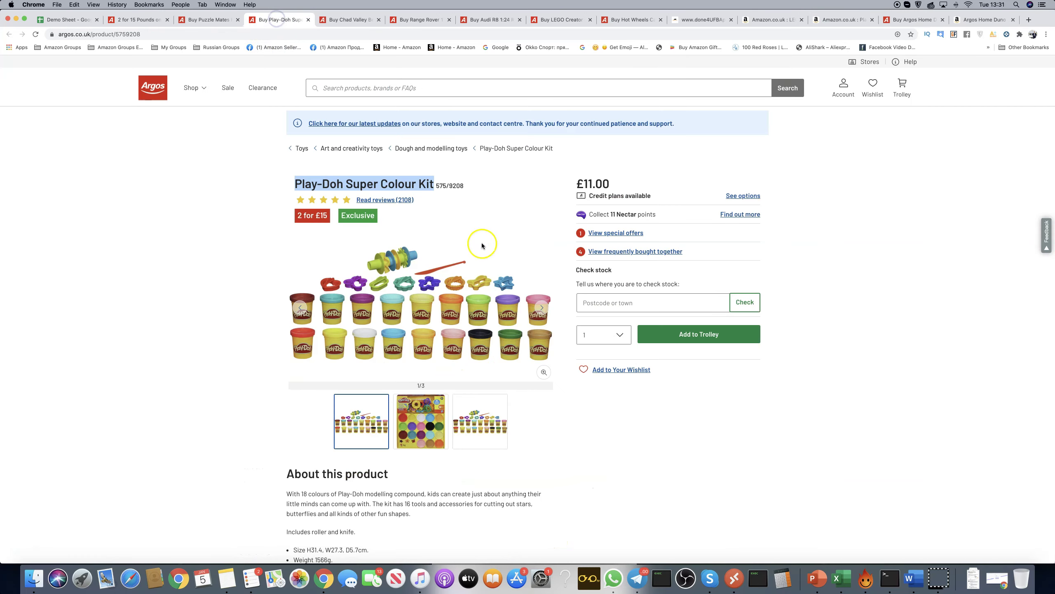
scroll(467, 296, down, 3)
scroll(467, 296, down, 5)
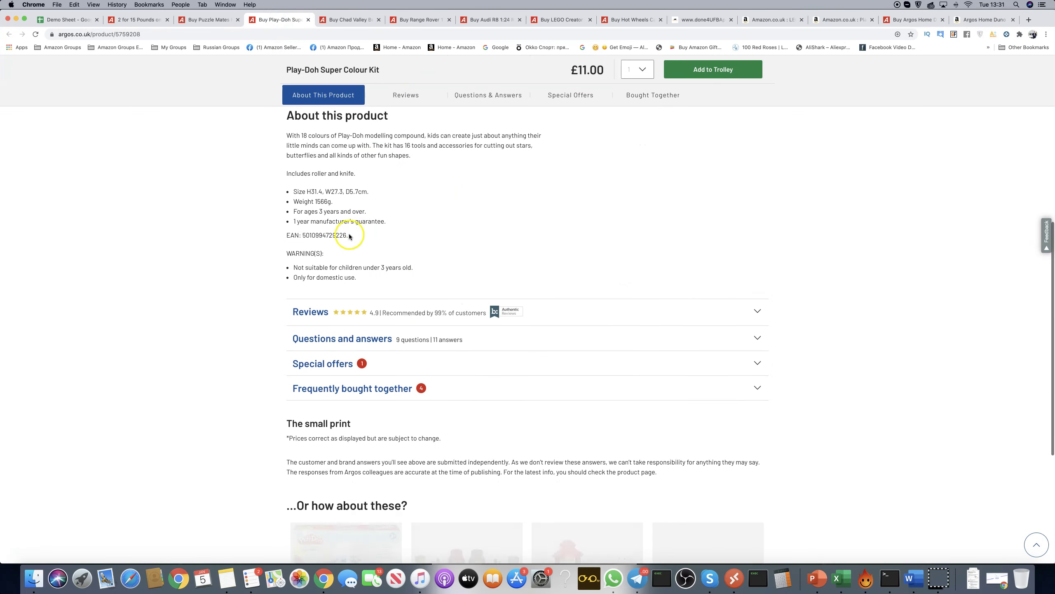
drag(347, 234, 299, 235)
key(super+c)
click(833, 20)
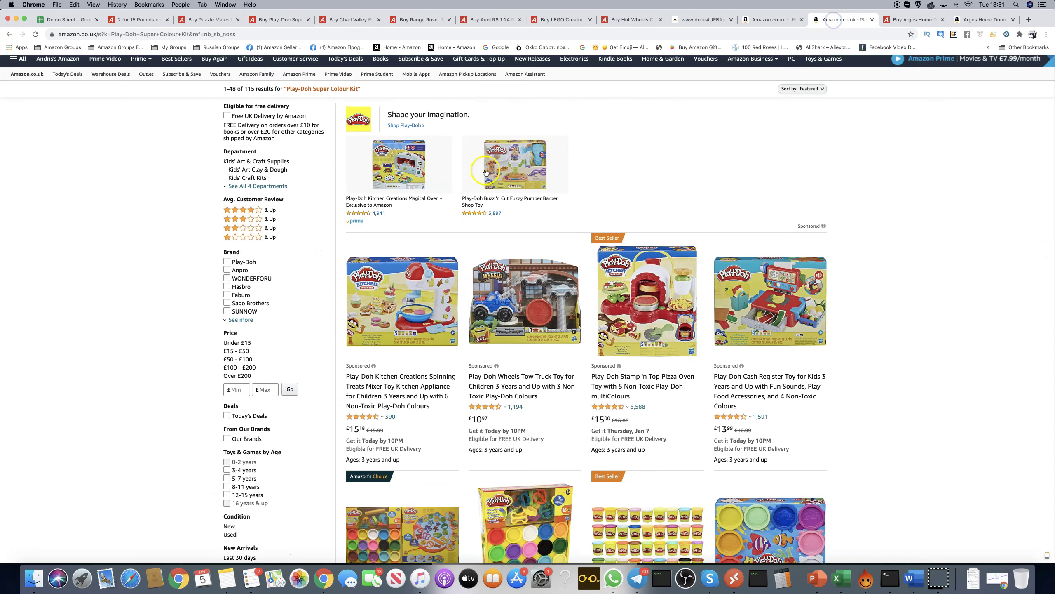
click(248, 95)
key(super+a)
key(super+v)
key(Return)
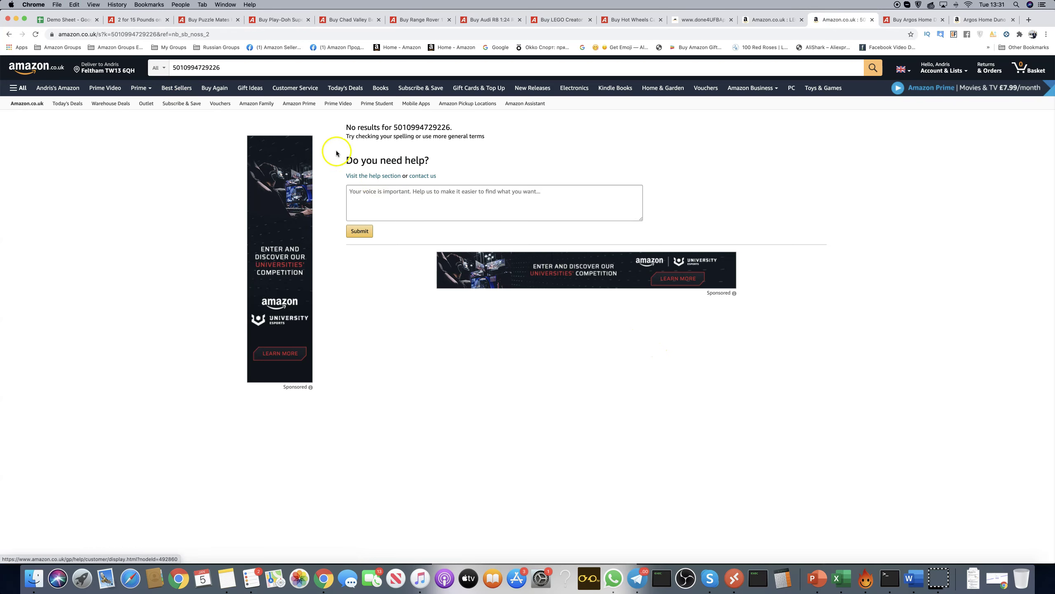
click(206, 19)
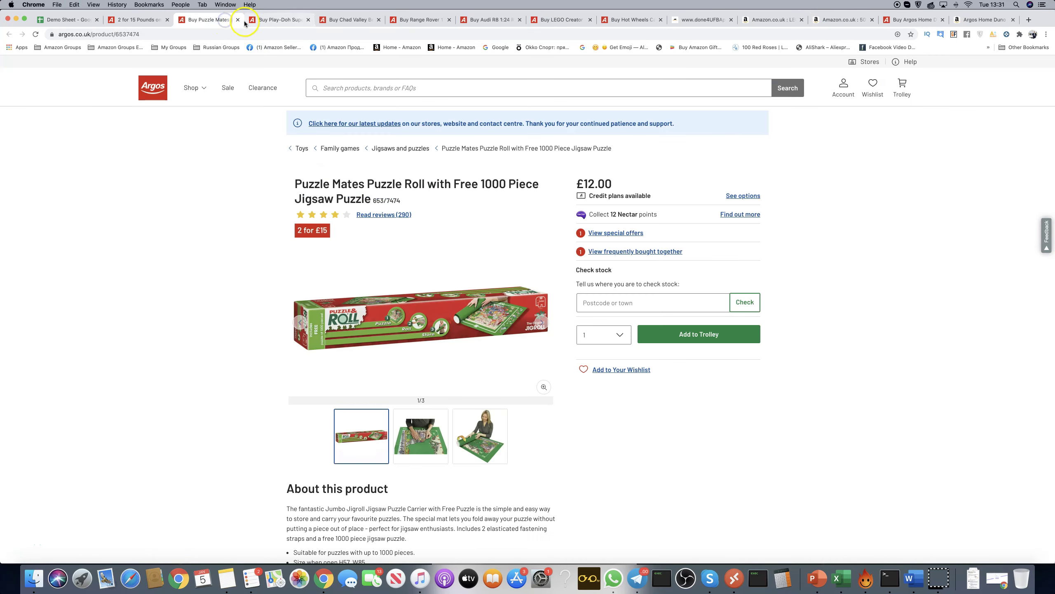
click(238, 20)
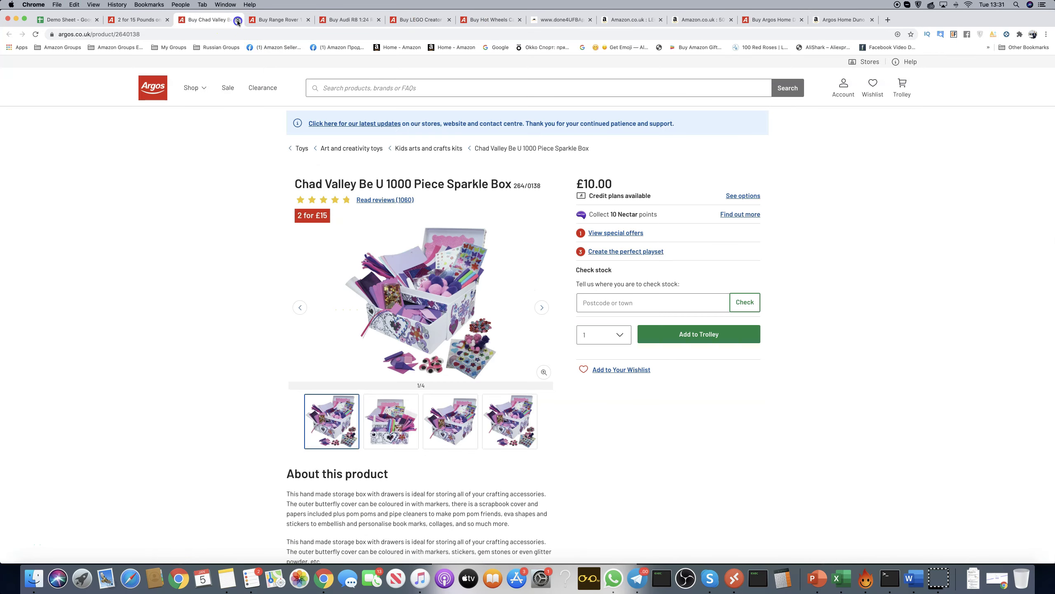
Step: Close the Chad Valley Sparkle Box, Range Rover, Audi R8 and LEGO Creator shark pages
click(238, 21)
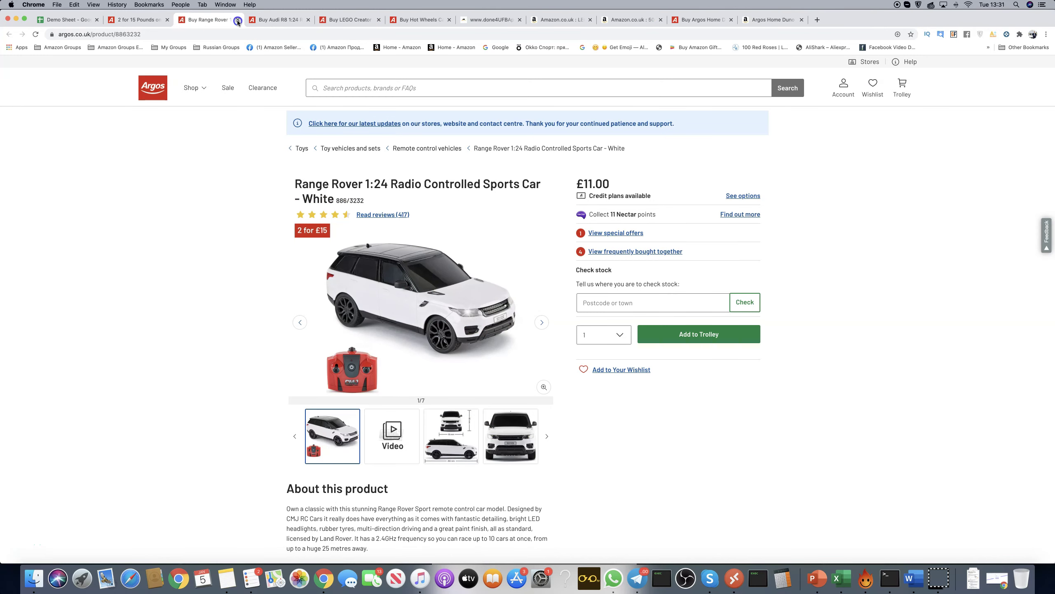
click(237, 21)
click(238, 21)
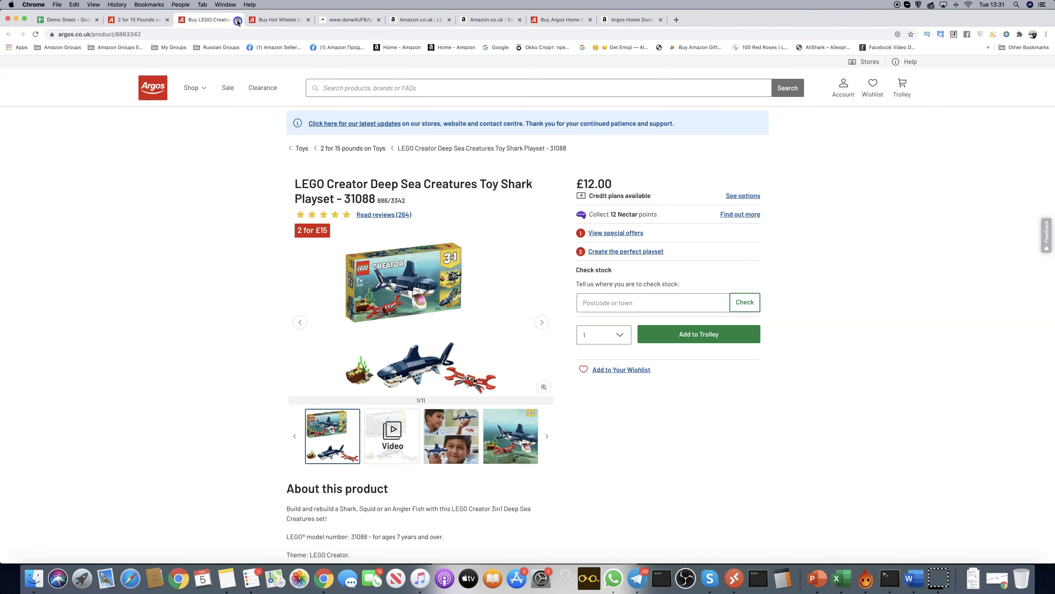
click(237, 21)
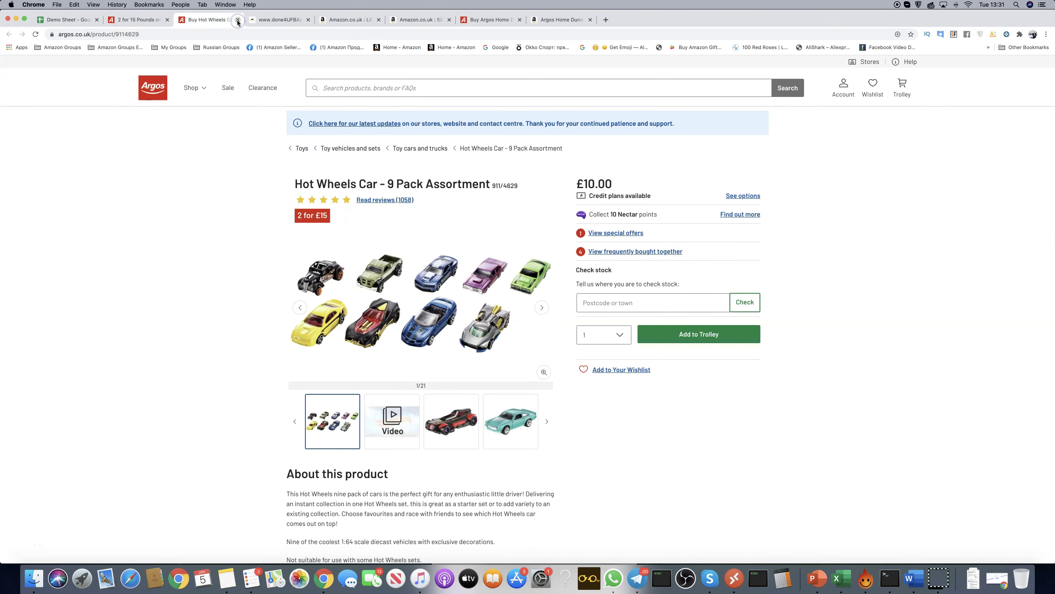
Step: Open the LEGO Star Wars Sith Troopers 75266 listing from the Amazon search results
click(137, 21)
click(552, 21)
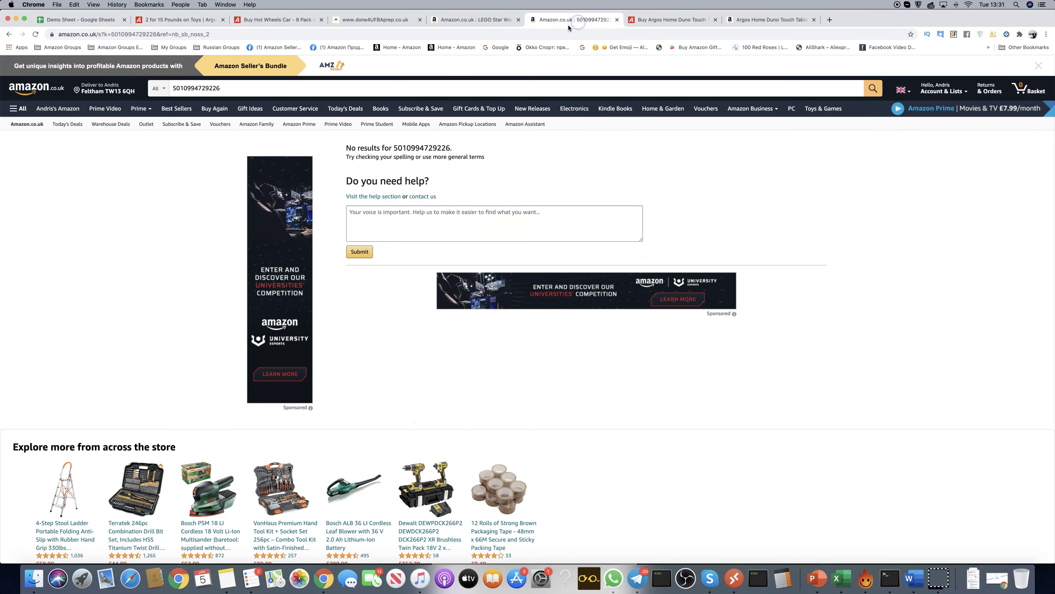
click(470, 20)
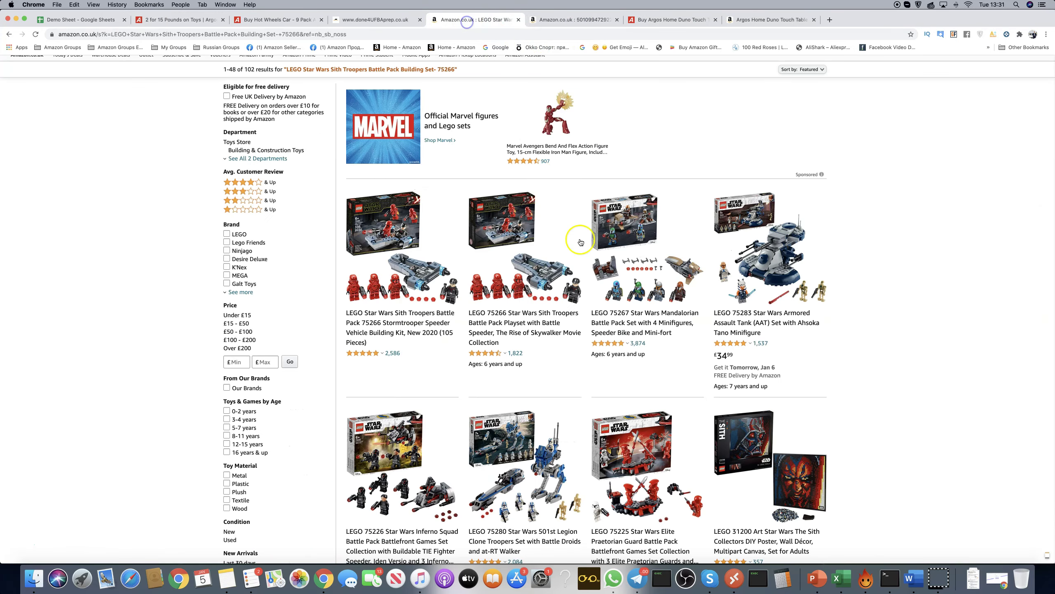
click(408, 315)
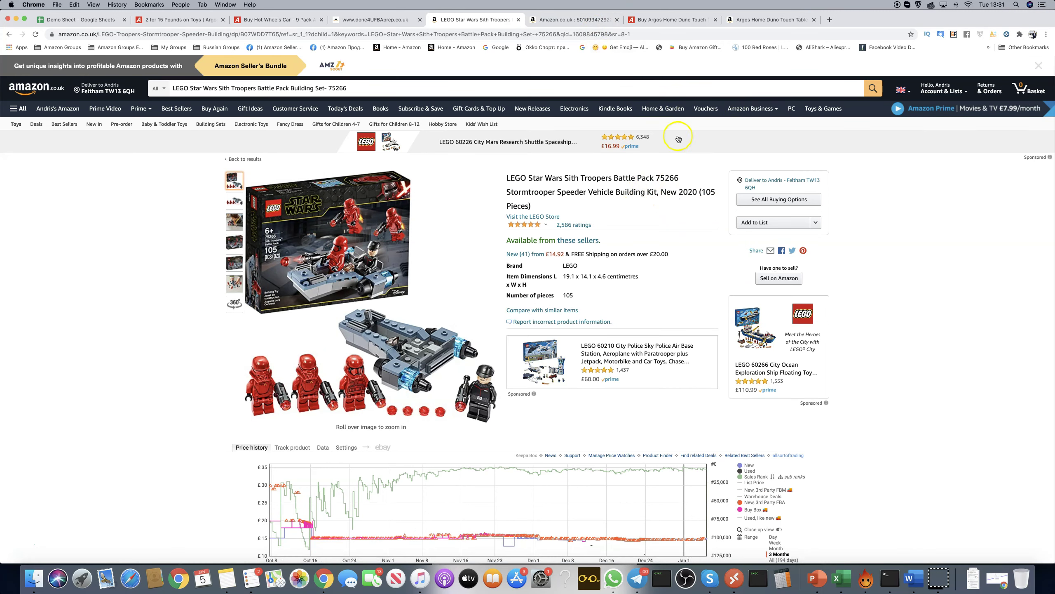
Step: Check the Duno touch lamp's Argos price and view its new offers on Amazon
click(683, 20)
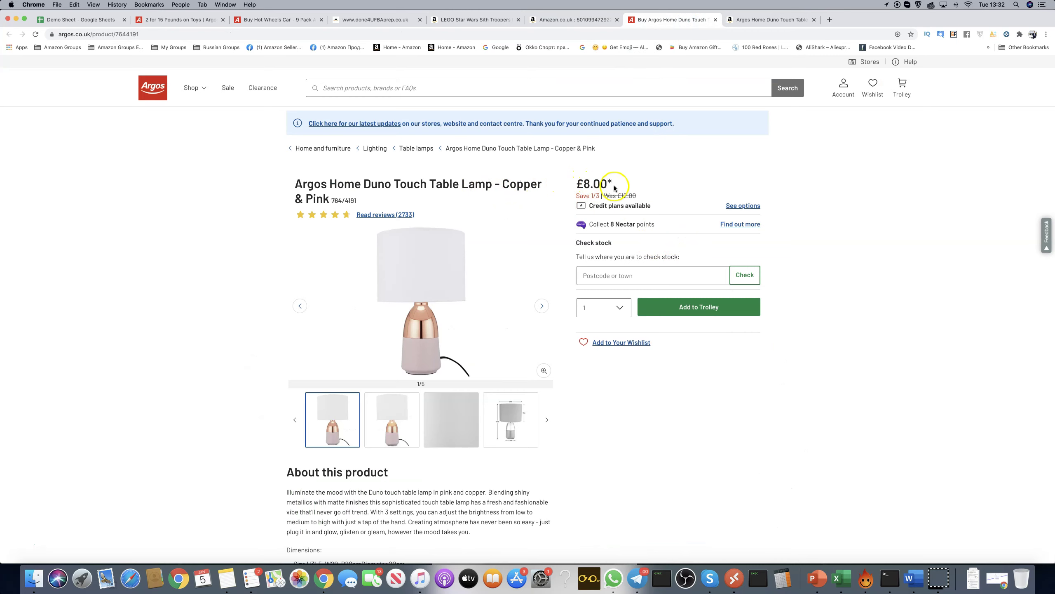
click(772, 20)
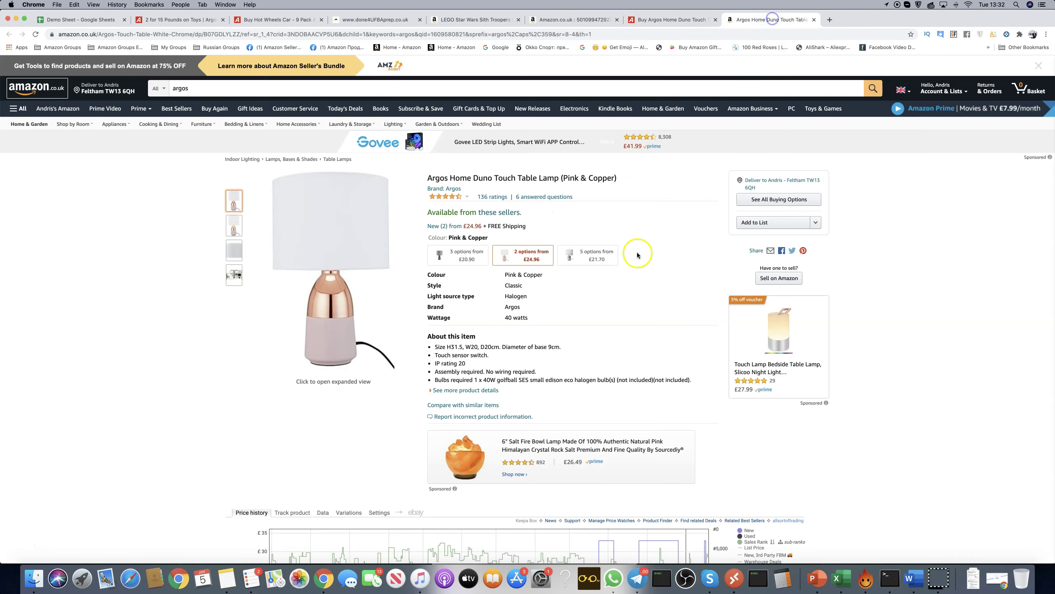
click(452, 228)
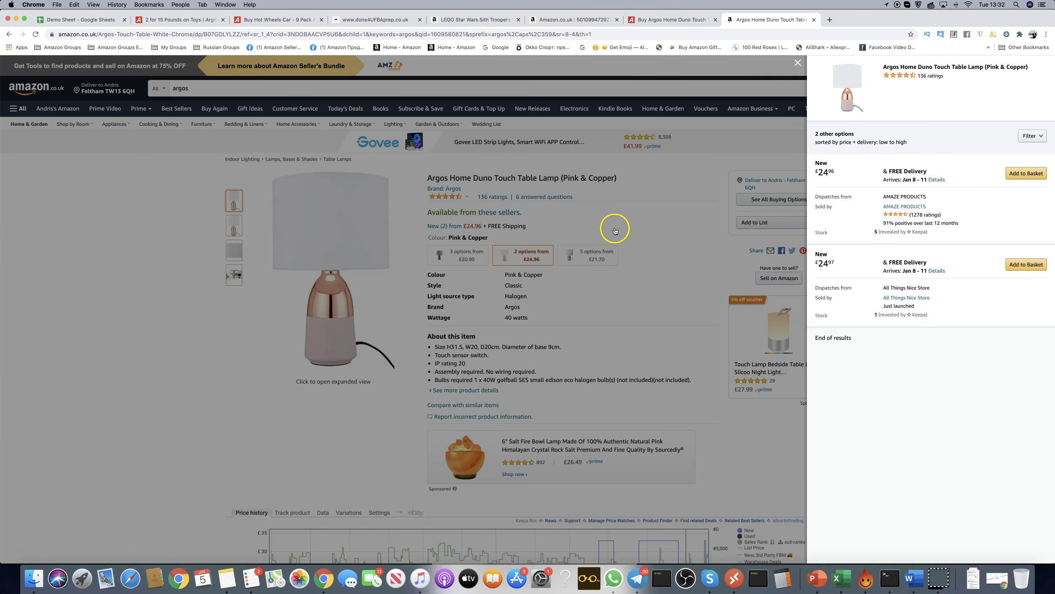
click(615, 229)
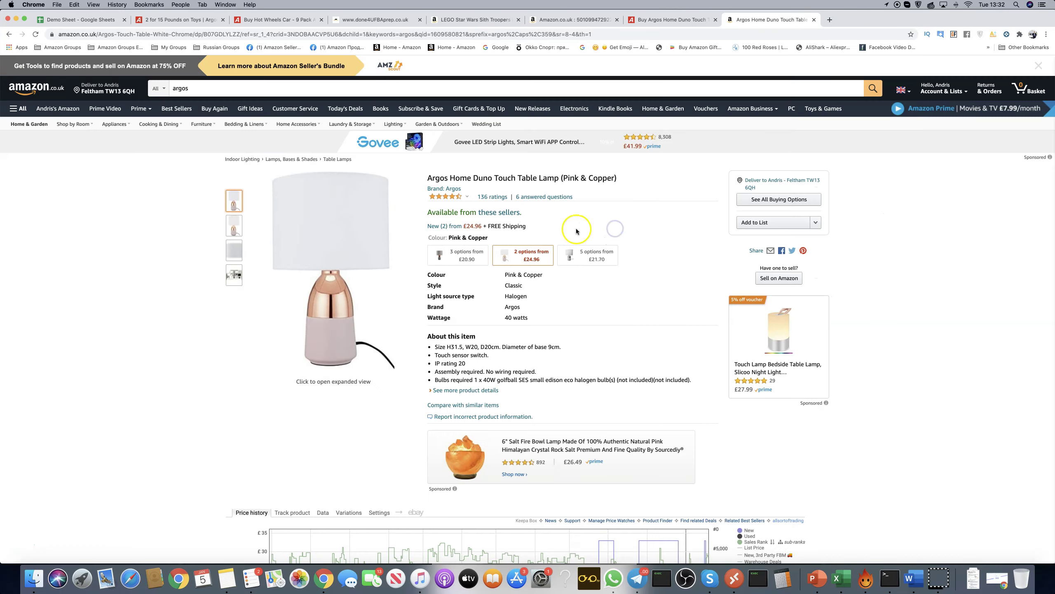
Step: Recheck the lamp on Argos and Amazon, then open Argos's £13 Sith Troopers 75266 page
click(666, 19)
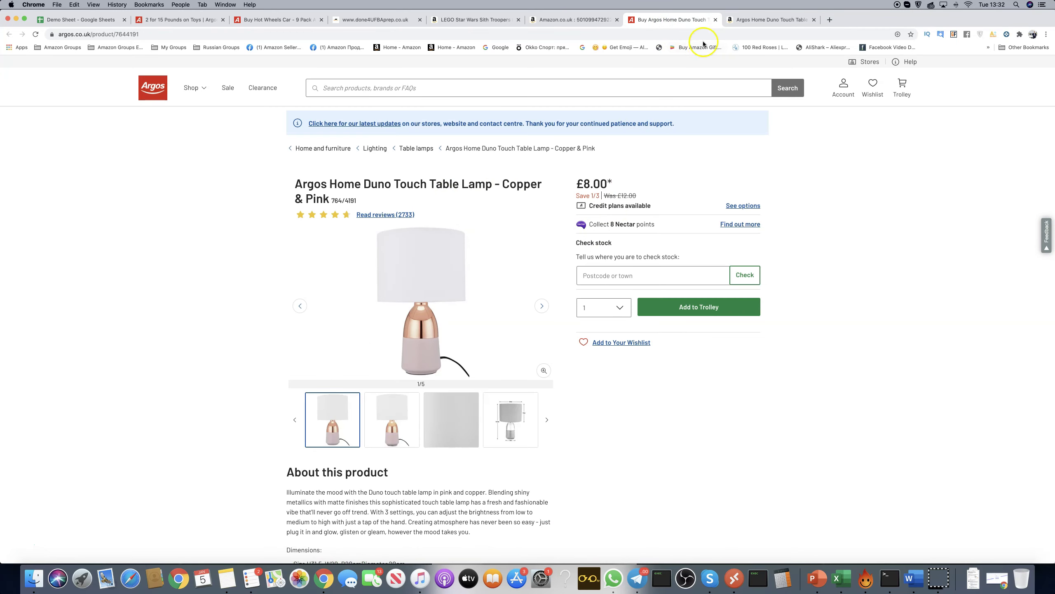
click(745, 19)
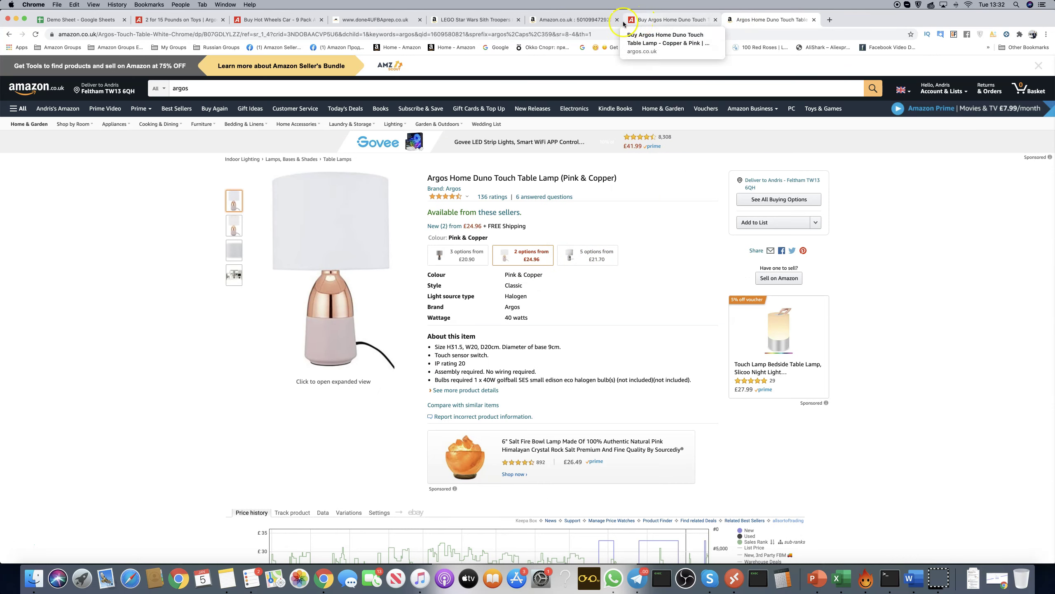
click(198, 19)
click(454, 273)
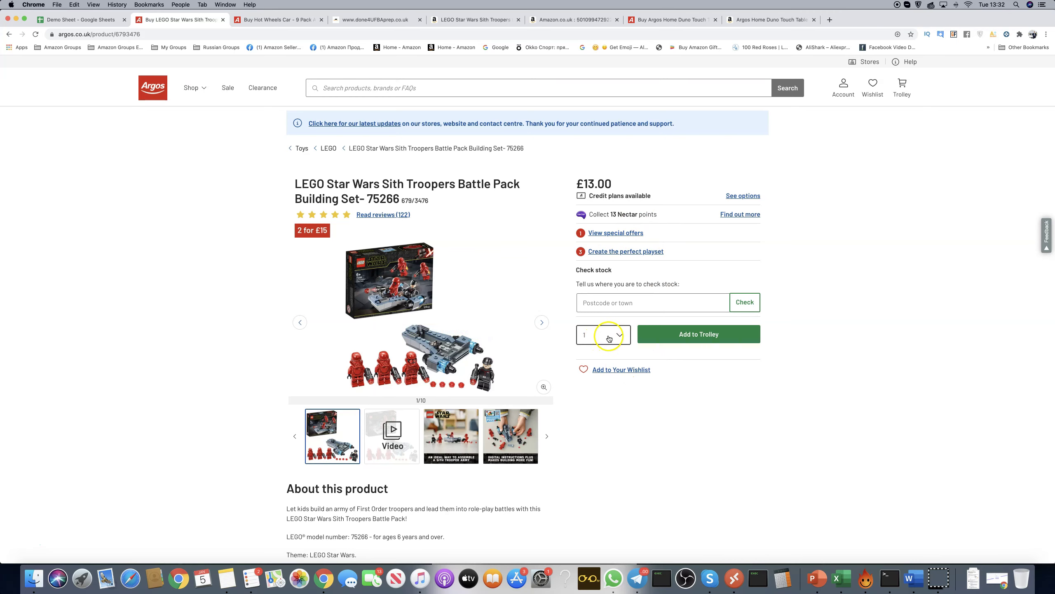
Step: View the Done 4 U FBA Prep page, then return to Amazon's Sith Troopers 75266 listing
click(375, 19)
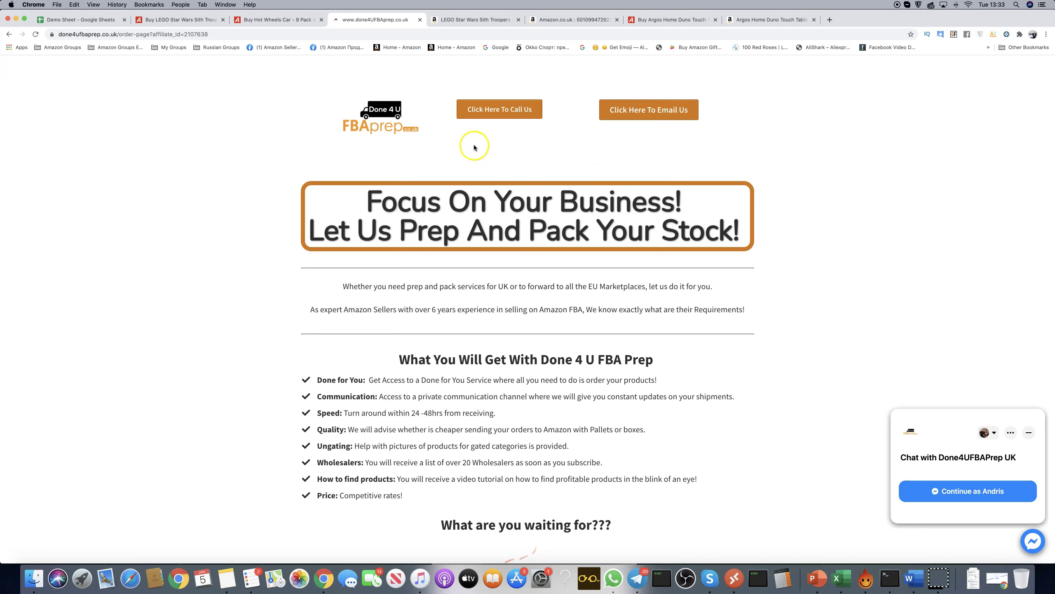
click(472, 19)
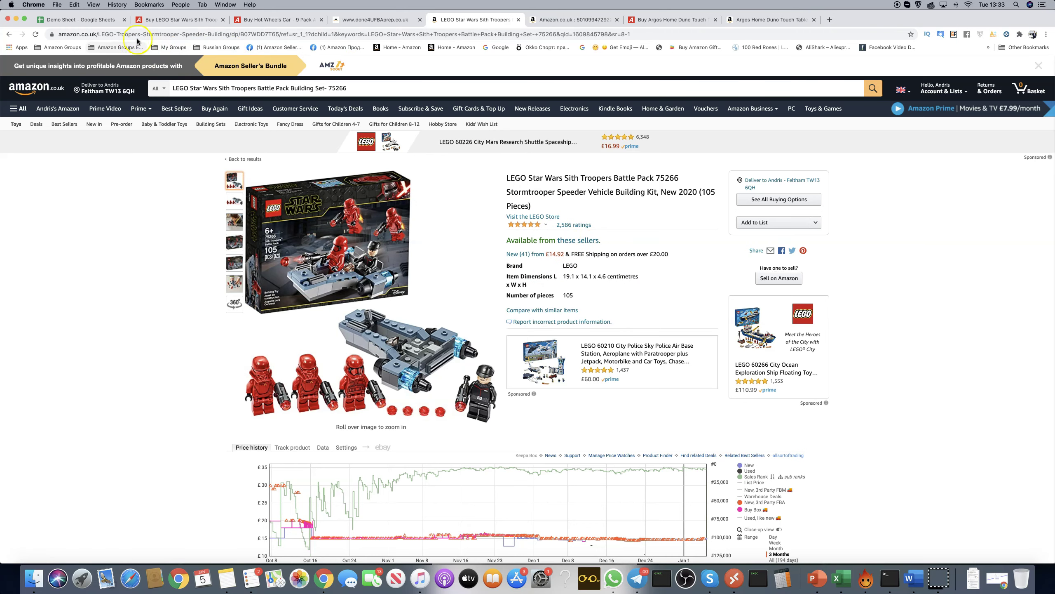
click(82, 20)
click(237, 143)
key(Left)
key(Left)
key(Left)
key(Right)
key(Right)
key(Right)
key(Right)
key(Right)
key(Right)
key(Right)
key(Right)
key(Right)
key(Right)
key(Left)
key(Left)
key(Left)
key(Left)
key(Left)
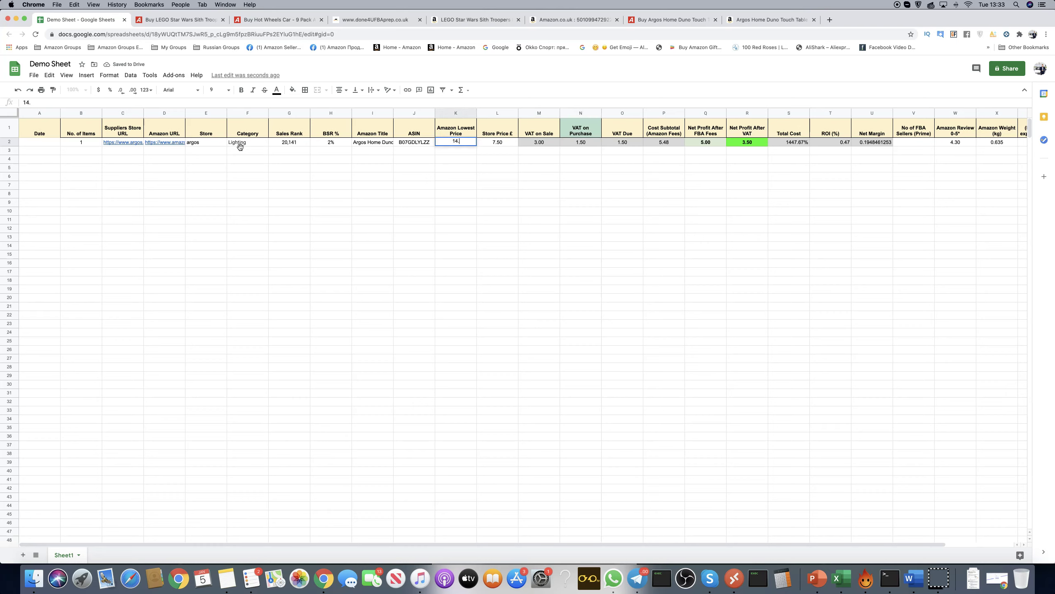
text(92)
key(Right)
key(Right)
key(Right)
key(Right)
key(Right)
key(Right)
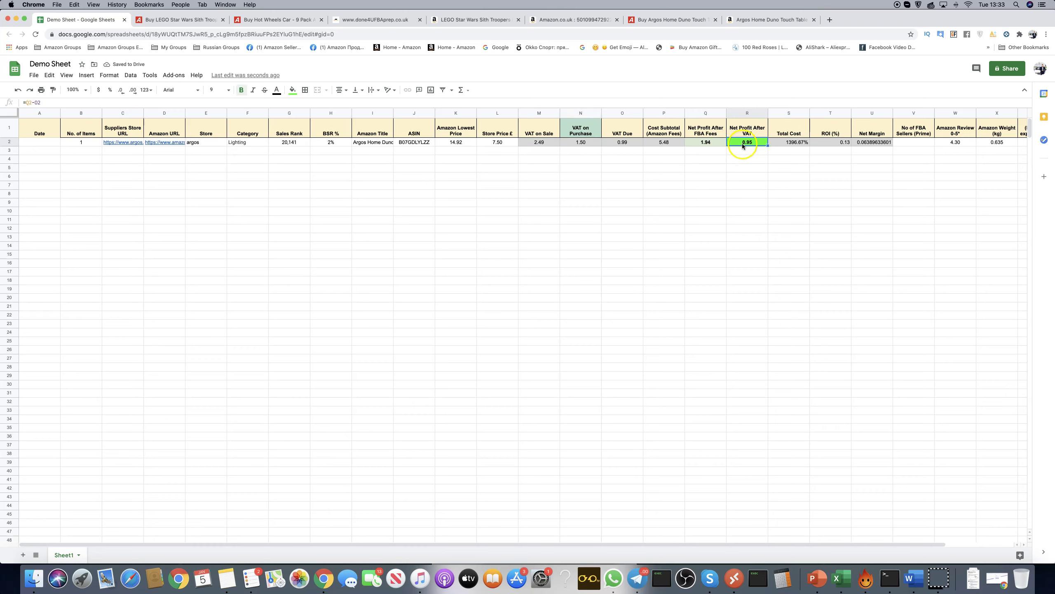
click(706, 142)
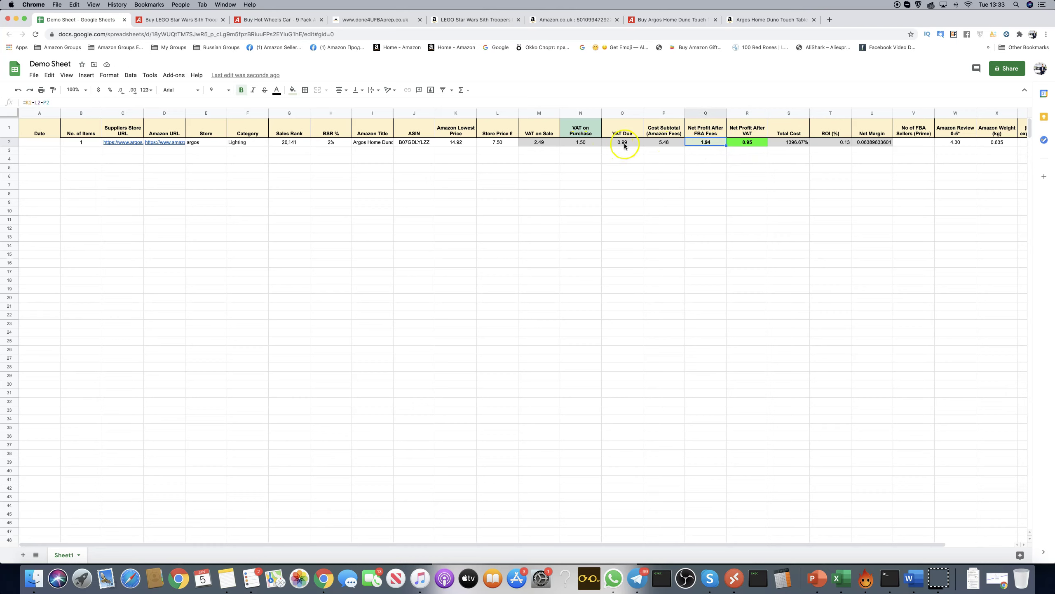
click(747, 142)
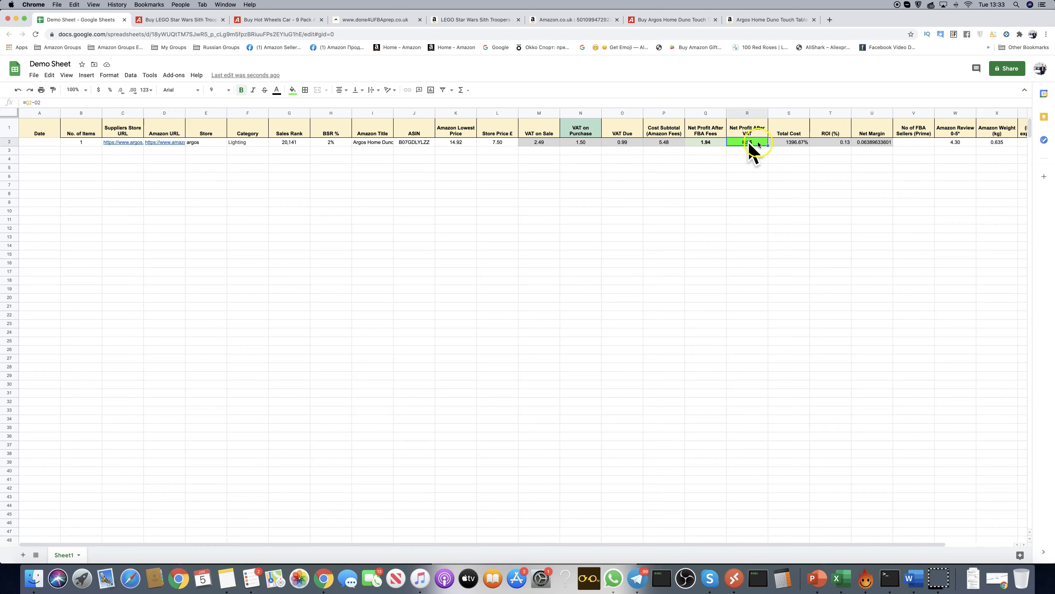
click(627, 143)
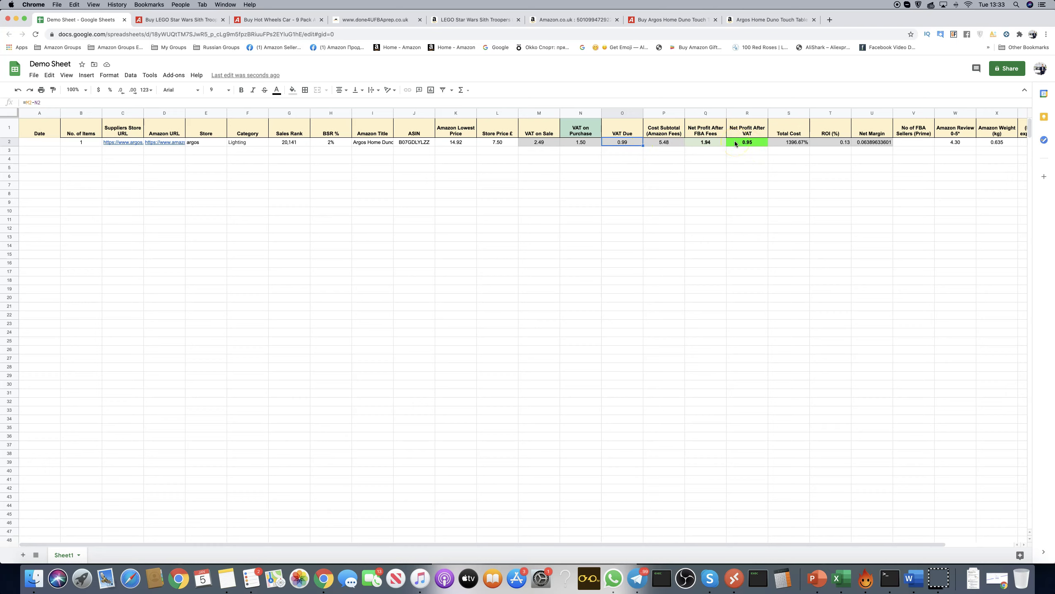
click(747, 142)
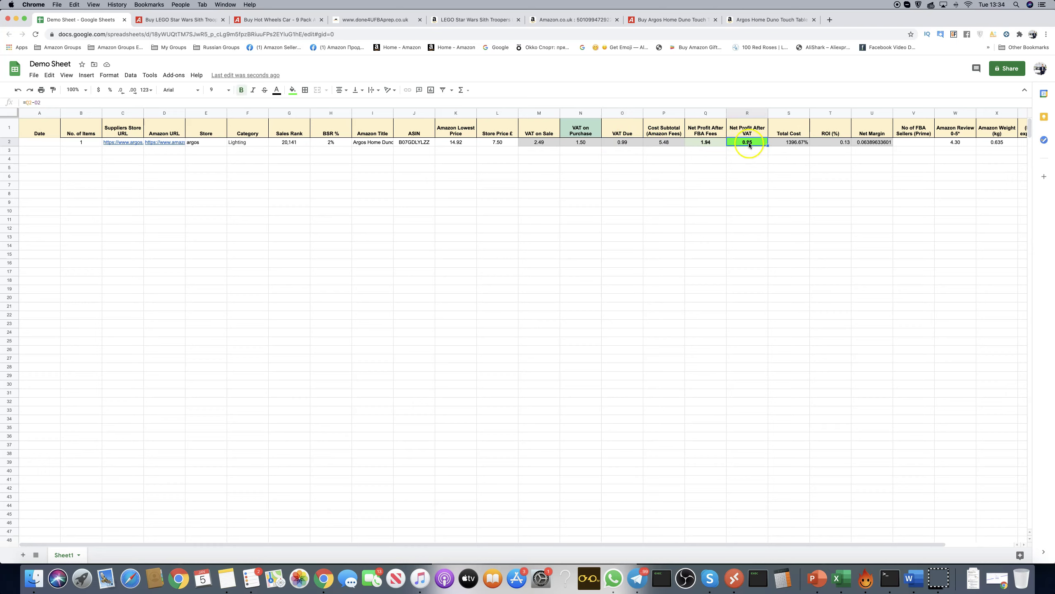
Step: Set the lamp's Amazon lowest price to 17.98 and check VAT due and net profit
key(ctrl+z)
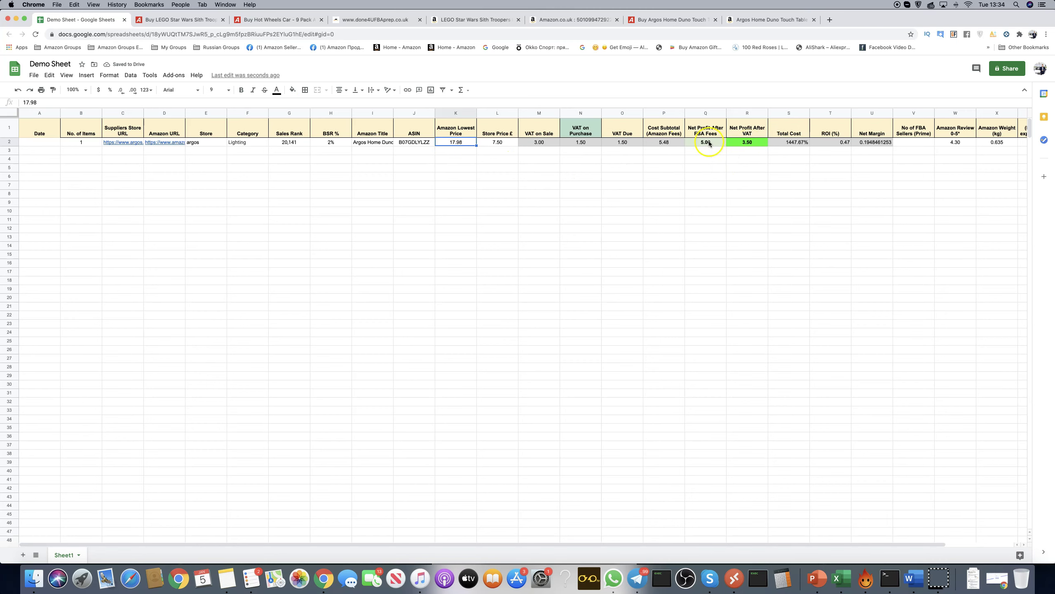
click(748, 145)
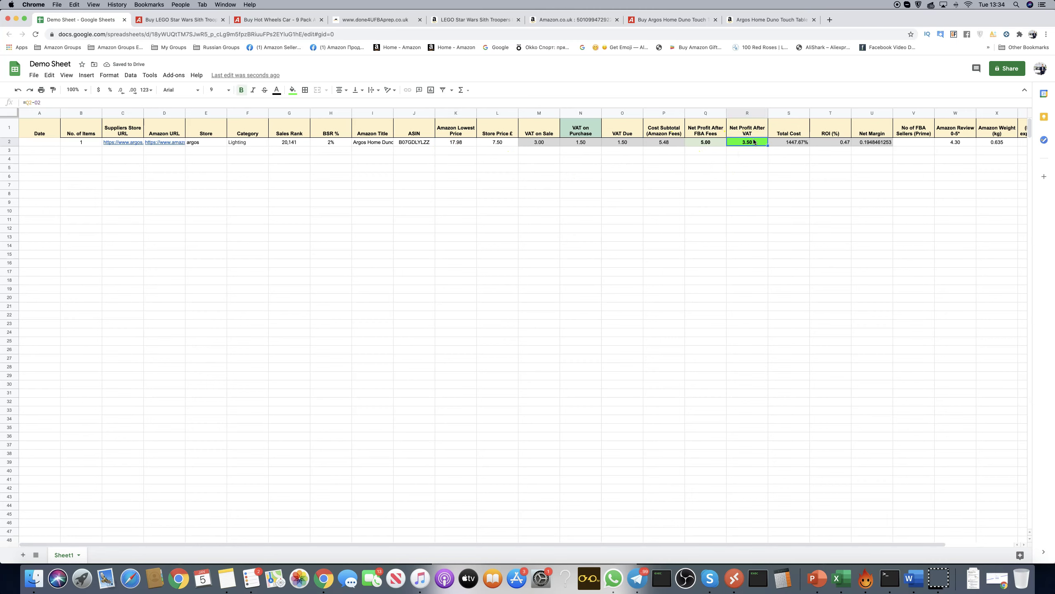
click(623, 143)
click(749, 144)
click(626, 146)
click(747, 144)
Step: Enter a store price of 8.00 in L2 and review the VAT and net profit formulas
click(505, 144)
text(8)
key(Return)
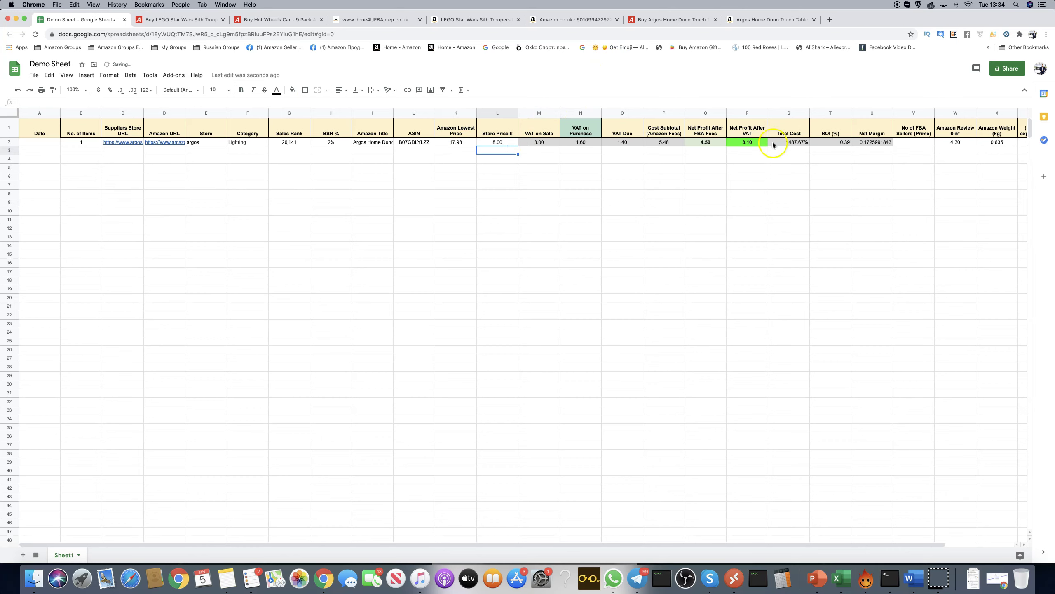
click(621, 143)
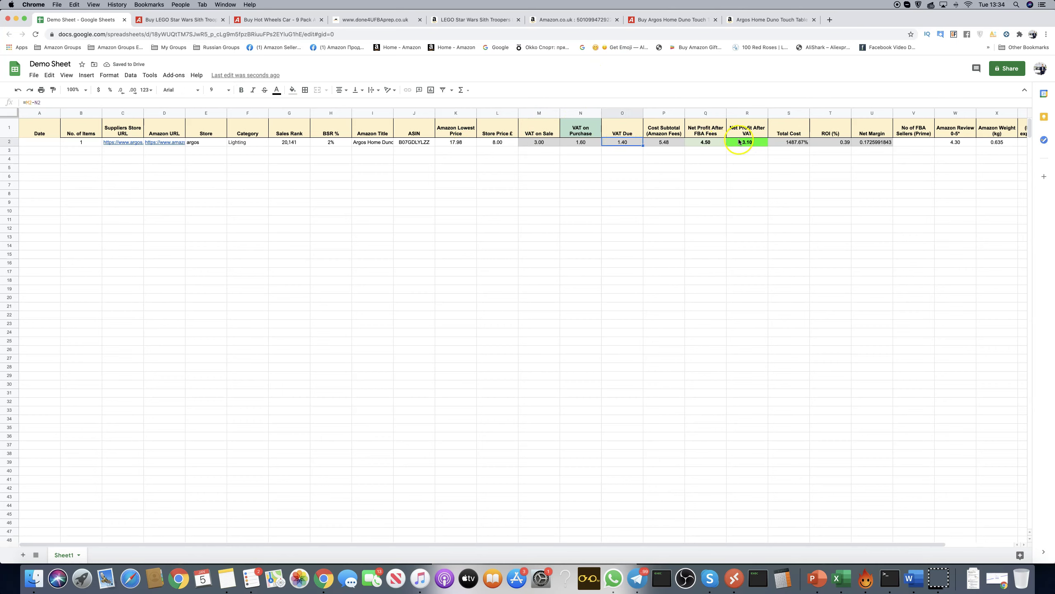
click(748, 144)
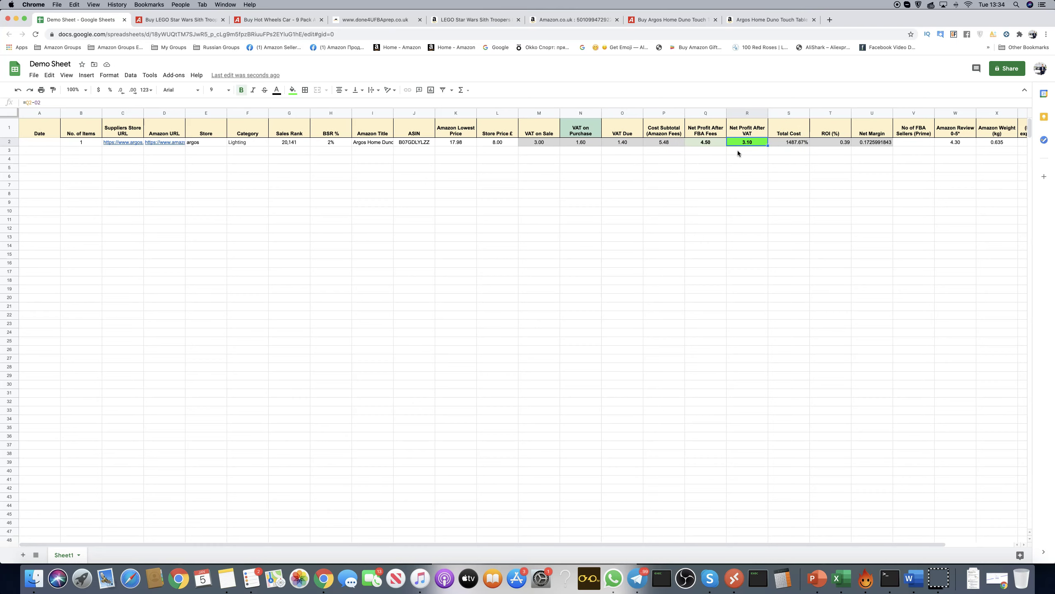
Step: Glance at the Argos lamp page and the Demo Sheet, then open the Done 4 U FBA prep page
click(497, 143)
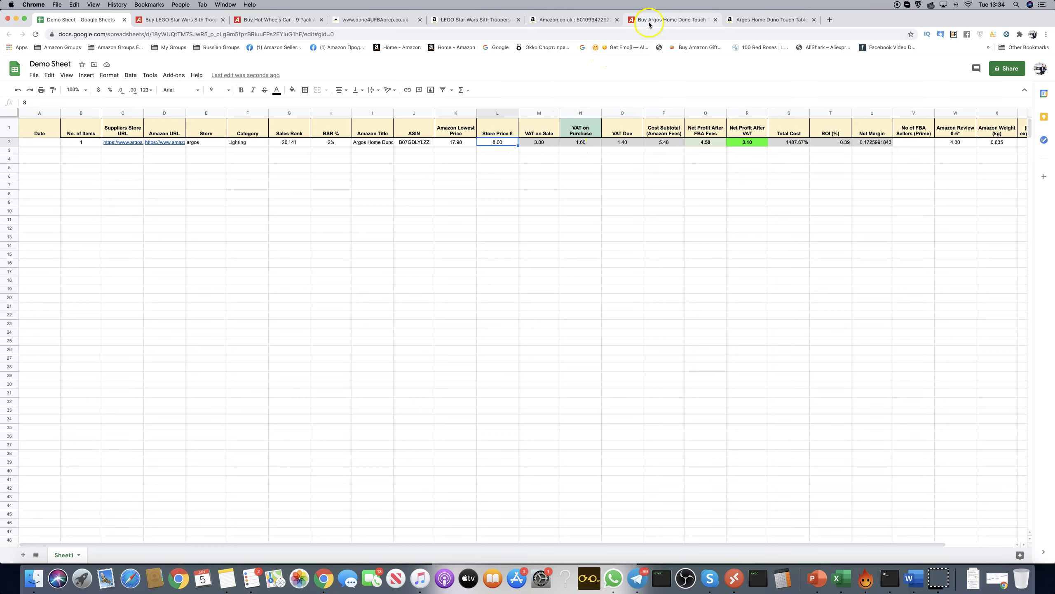
click(660, 20)
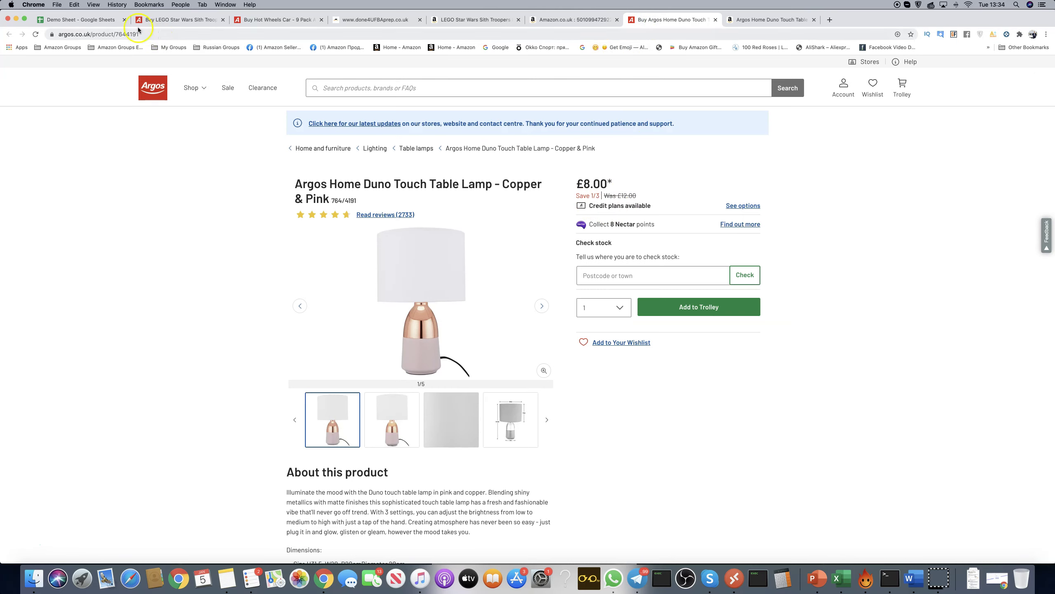
click(99, 20)
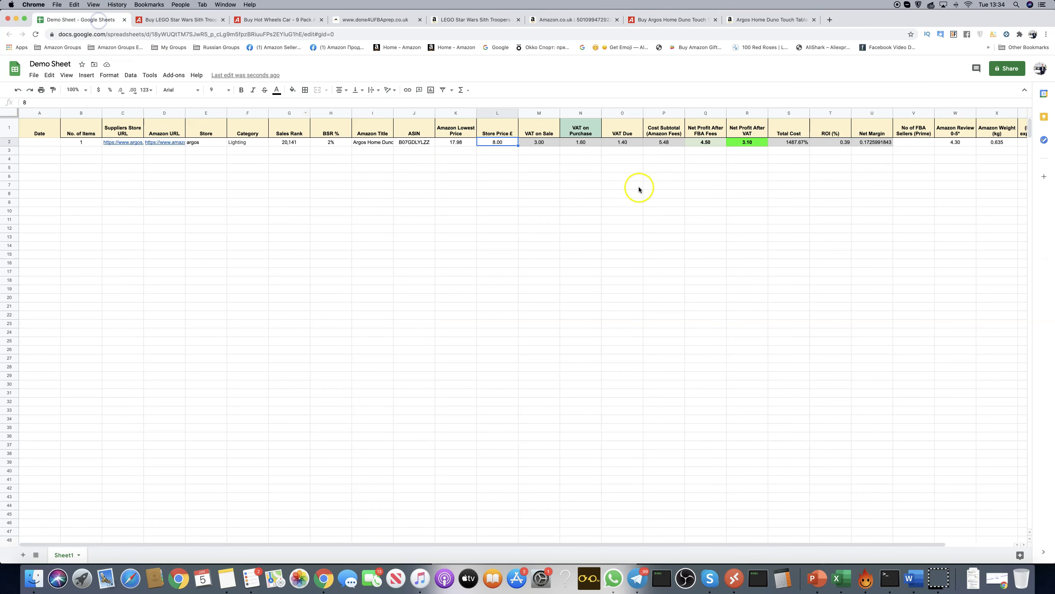
click(376, 20)
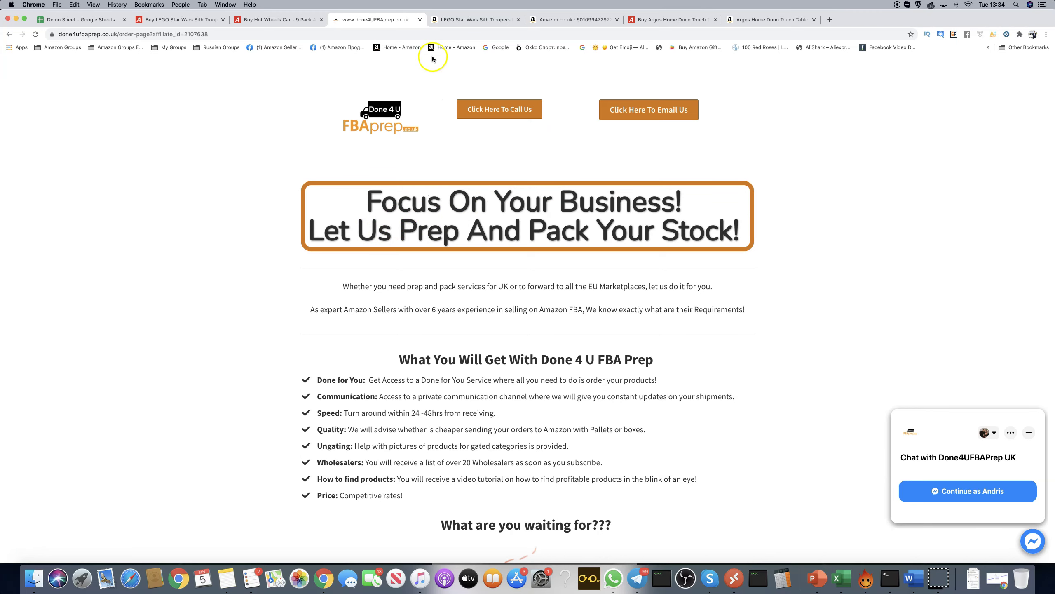
Step: Return to Amazon's Sith Troopers 75266 listing and open its 'New (41) from £14.92' offers
click(569, 19)
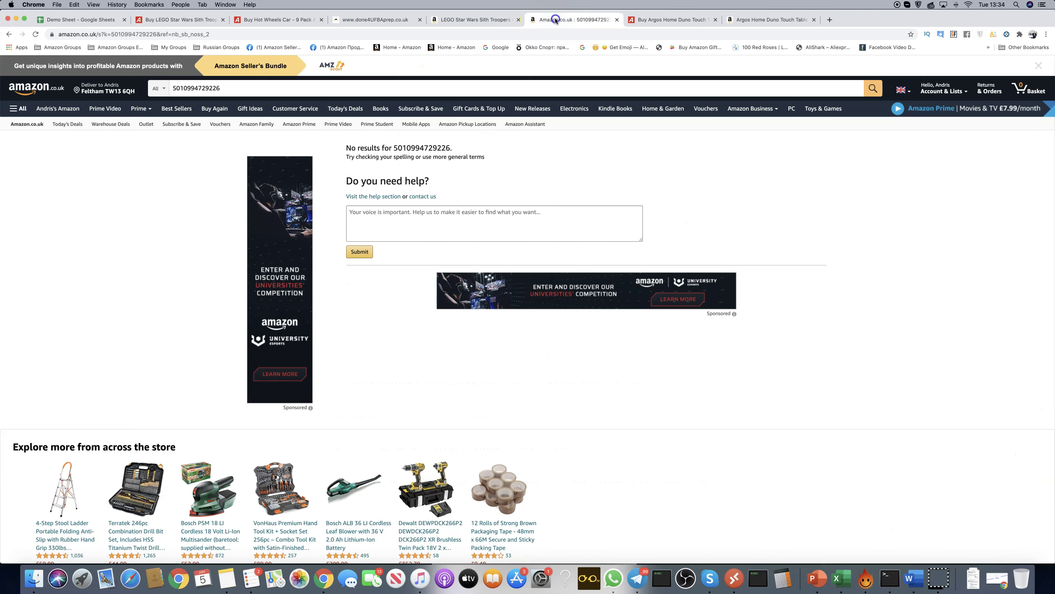
click(487, 19)
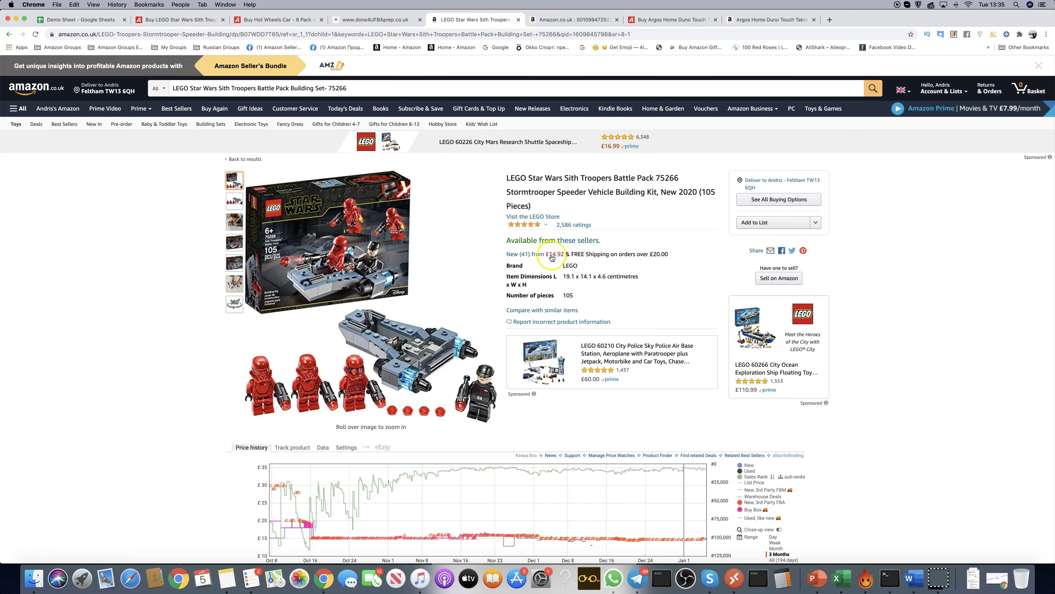
click(526, 254)
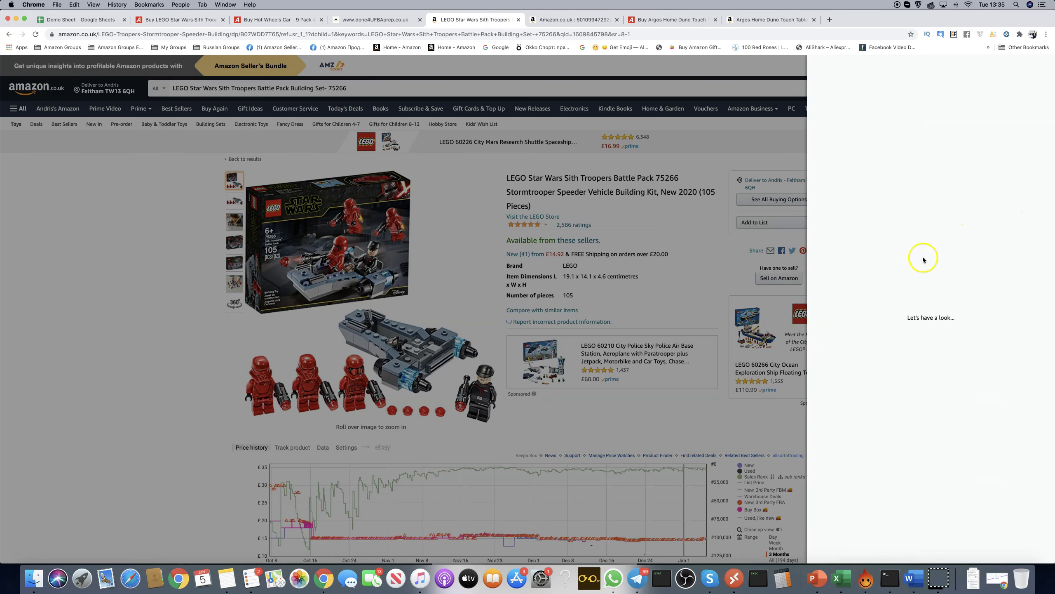
Step: Filter the Sith Troopers offers to Prime sellers, review them, and close the offers panel
click(1031, 141)
click(1034, 189)
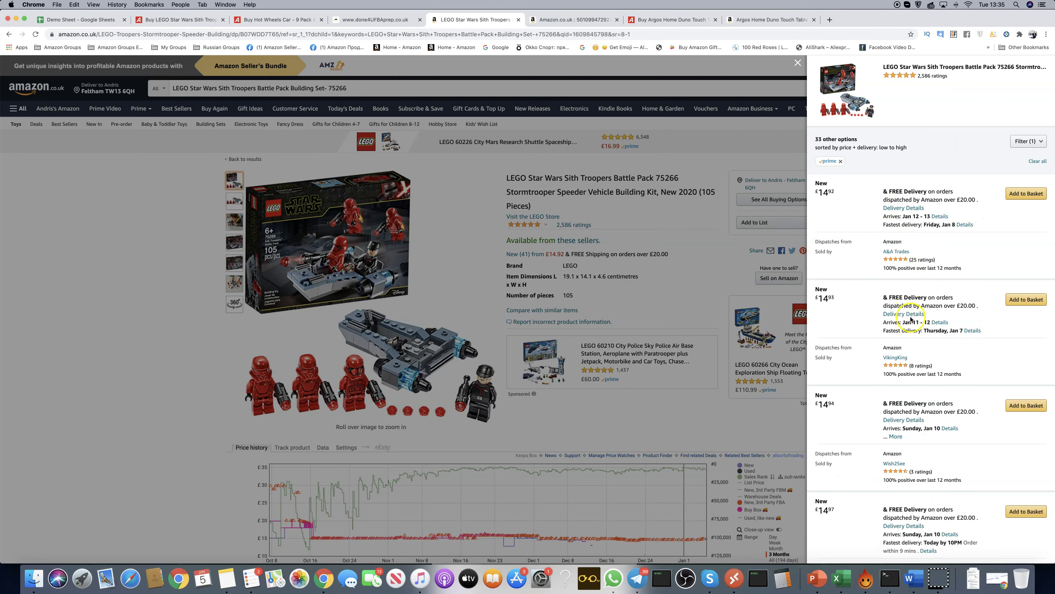
scroll(907, 289, down, 5)
scroll(909, 315, down, 3)
scroll(909, 315, down, 3)
scroll(909, 330, down, 3)
scroll(910, 354, down, 2)
scroll(904, 363, down, 3)
scroll(904, 362, down, 2)
scroll(899, 248, down, 3)
scroll(891, 165, down, 2)
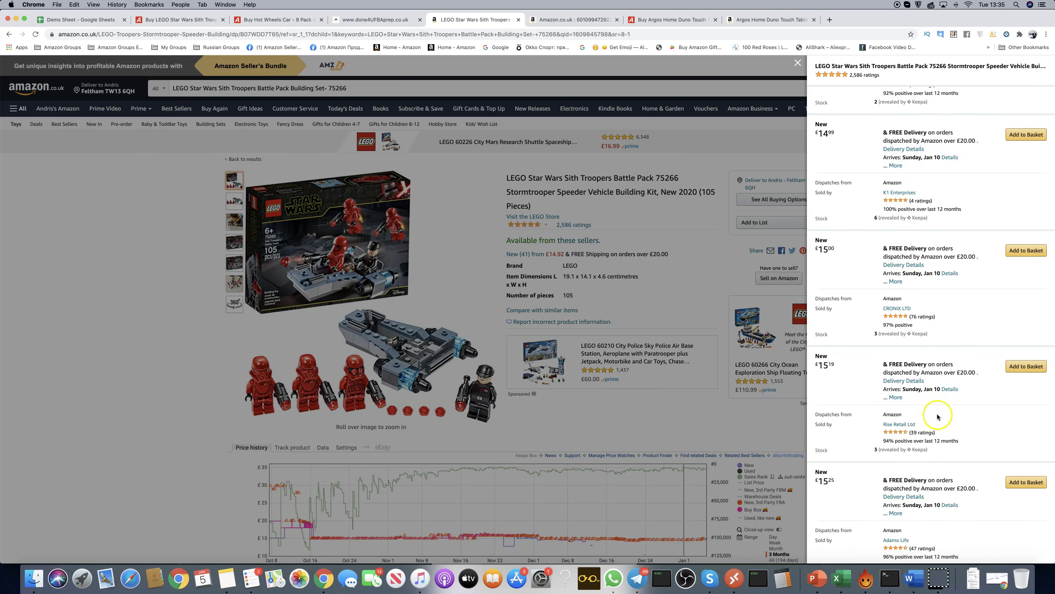
scroll(911, 363, down, 2)
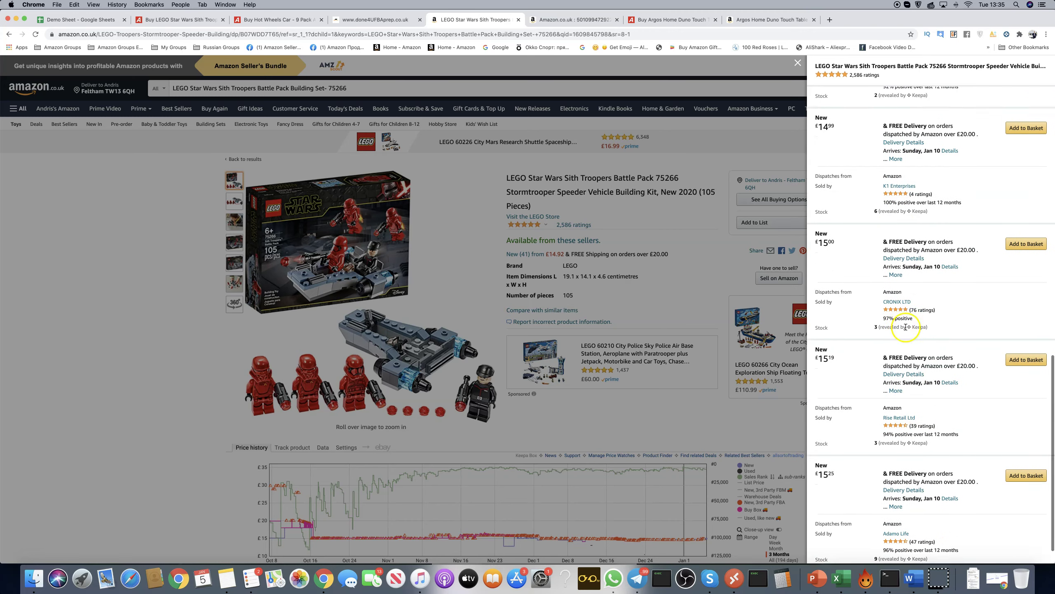
scroll(922, 388, up, 5)
scroll(907, 331, up, 5)
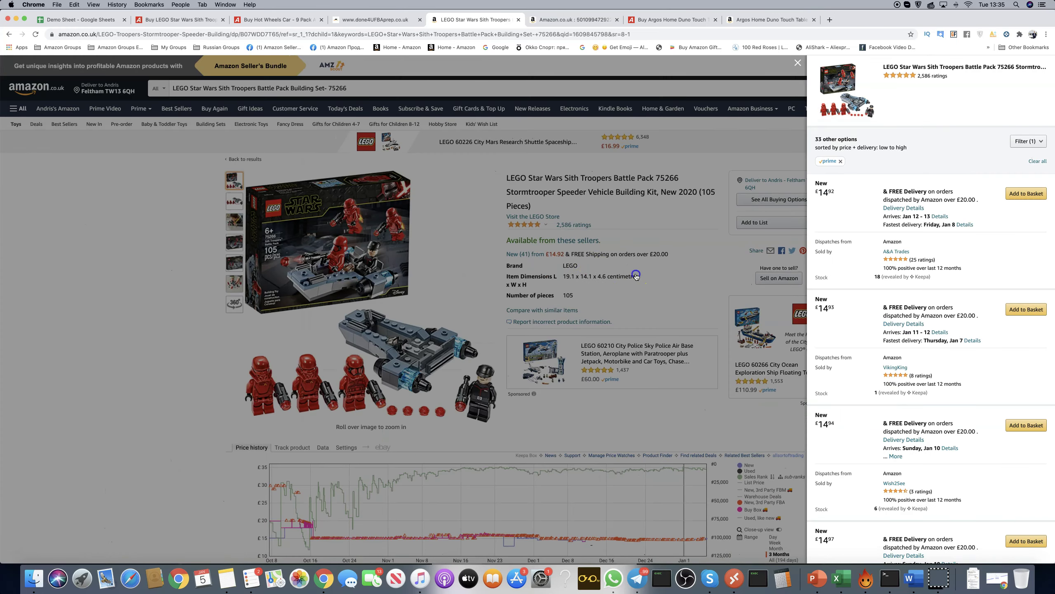
click(630, 277)
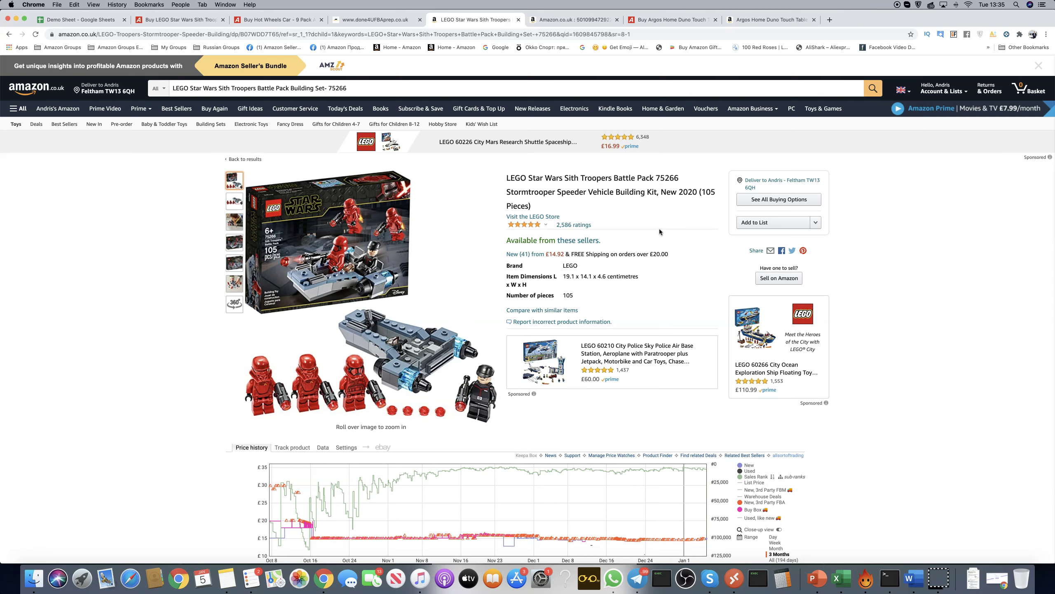
Step: Show Argos's £13 Sith Troopers 75266 page, keeping quantity 1, and focus the Argos search box
click(289, 20)
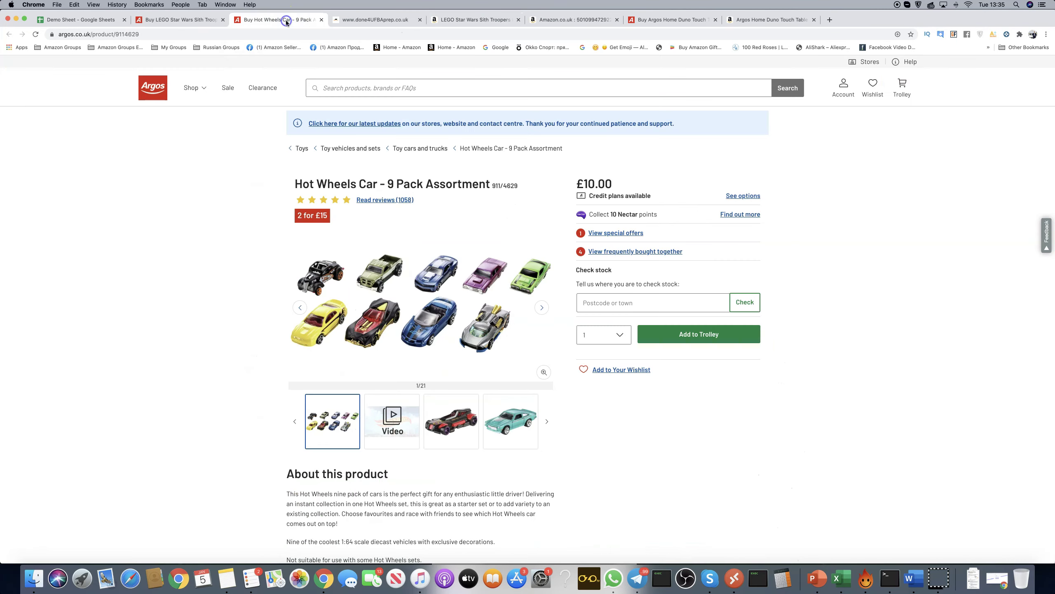
click(180, 19)
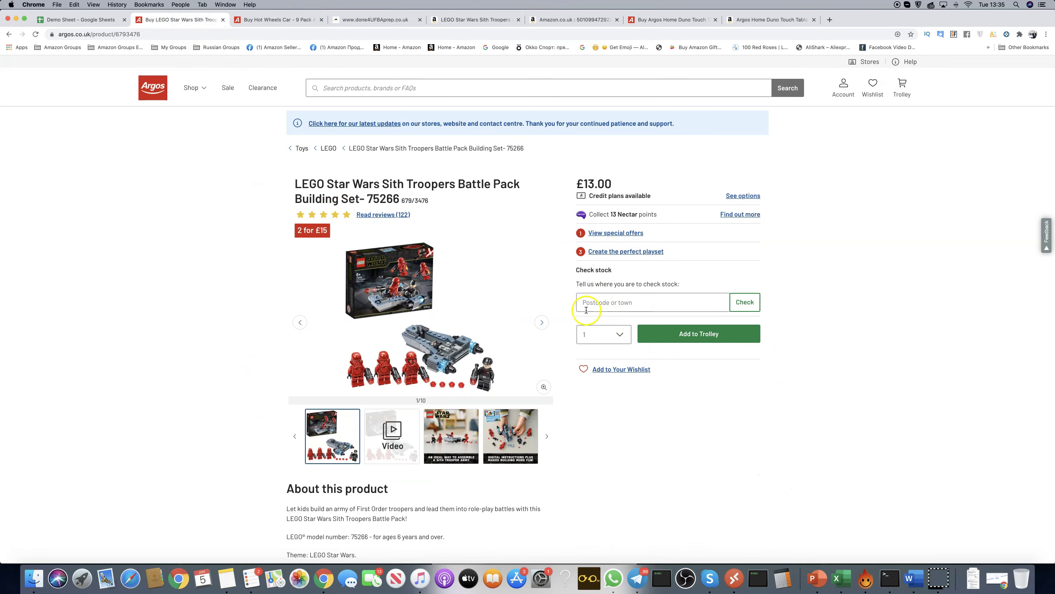
click(602, 334)
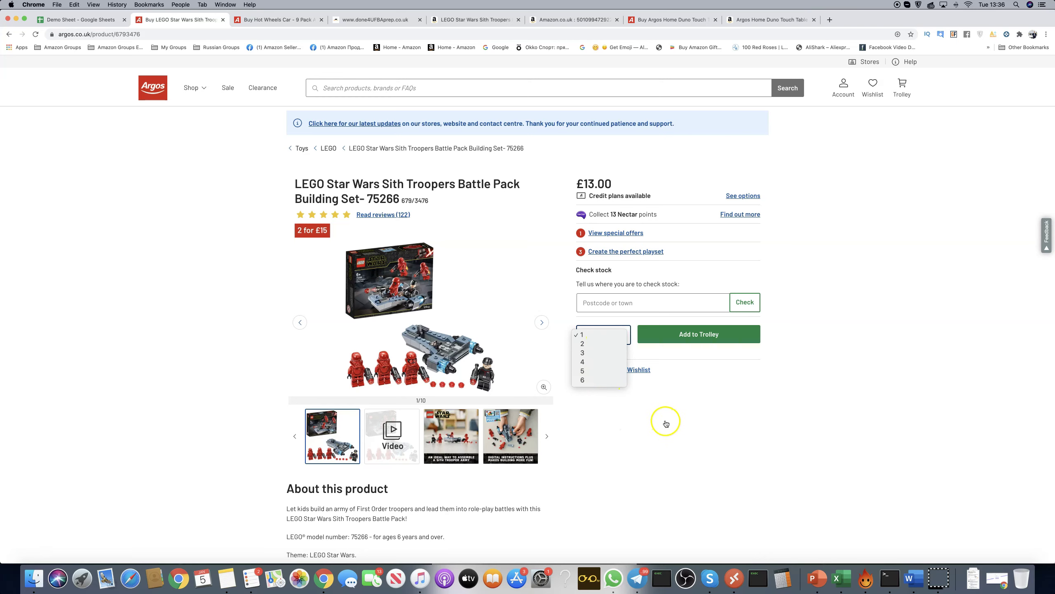
click(653, 427)
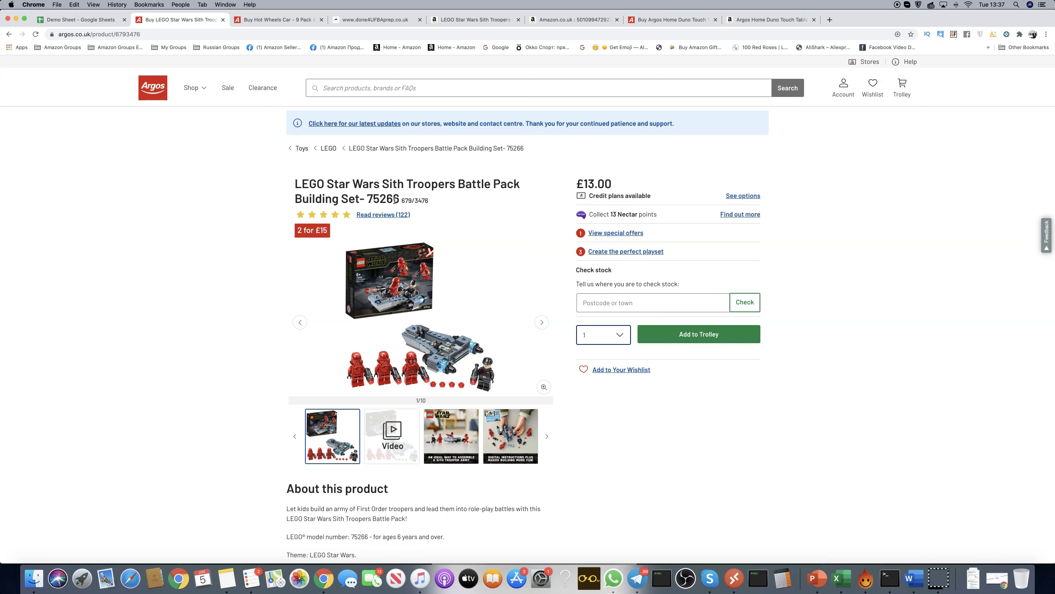
click(469, 88)
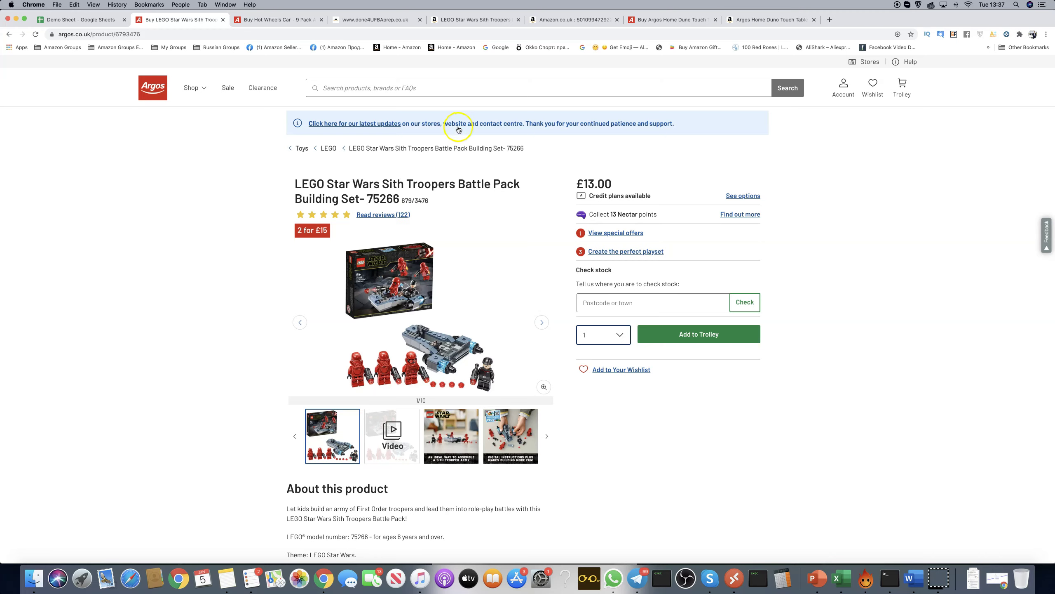